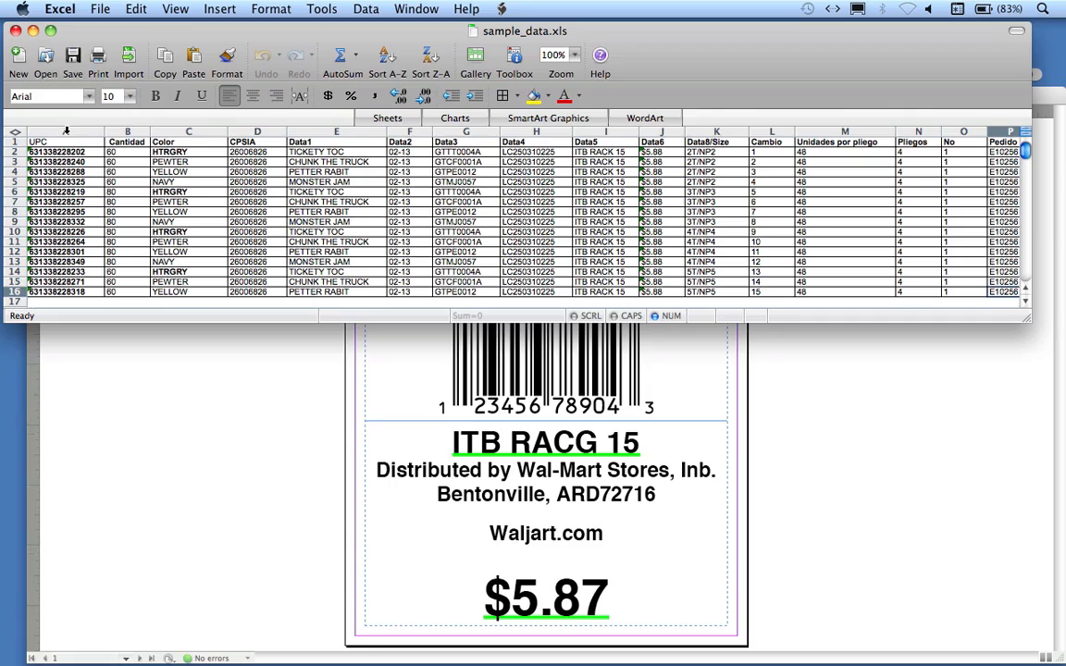
Check the UPC column in sample_data.xls, and in InDesign open DesignMerge's database Quick Setup with sample_data.txt from the Bar Code Demo folder
left_click(65, 131)
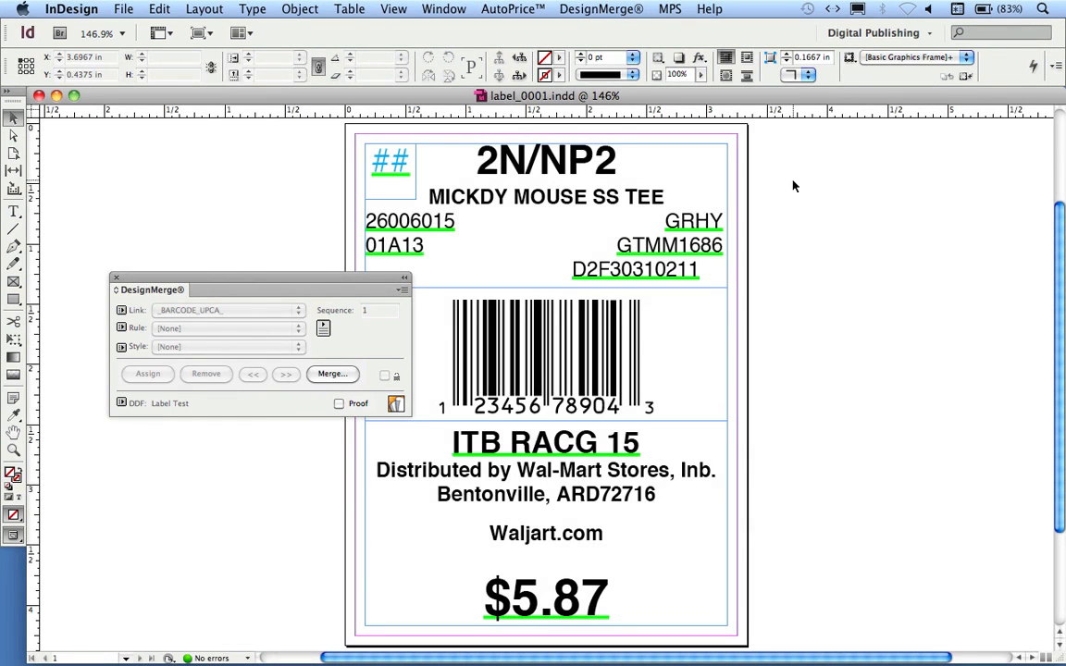
left_click(599, 10)
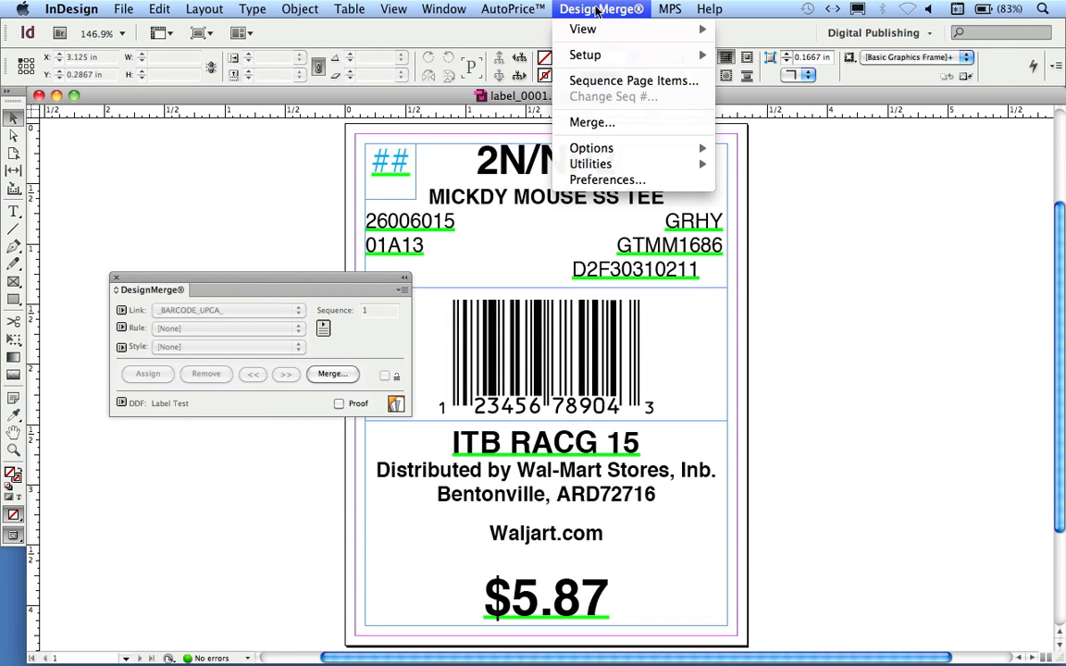
mouse_move(602, 53)
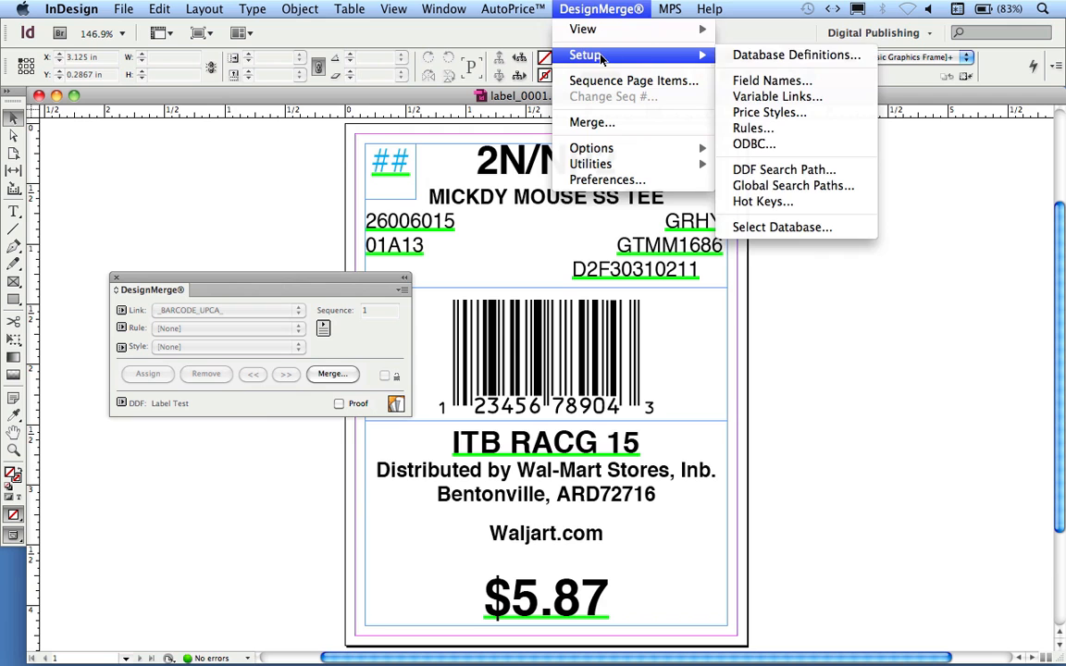
left_click(773, 56)
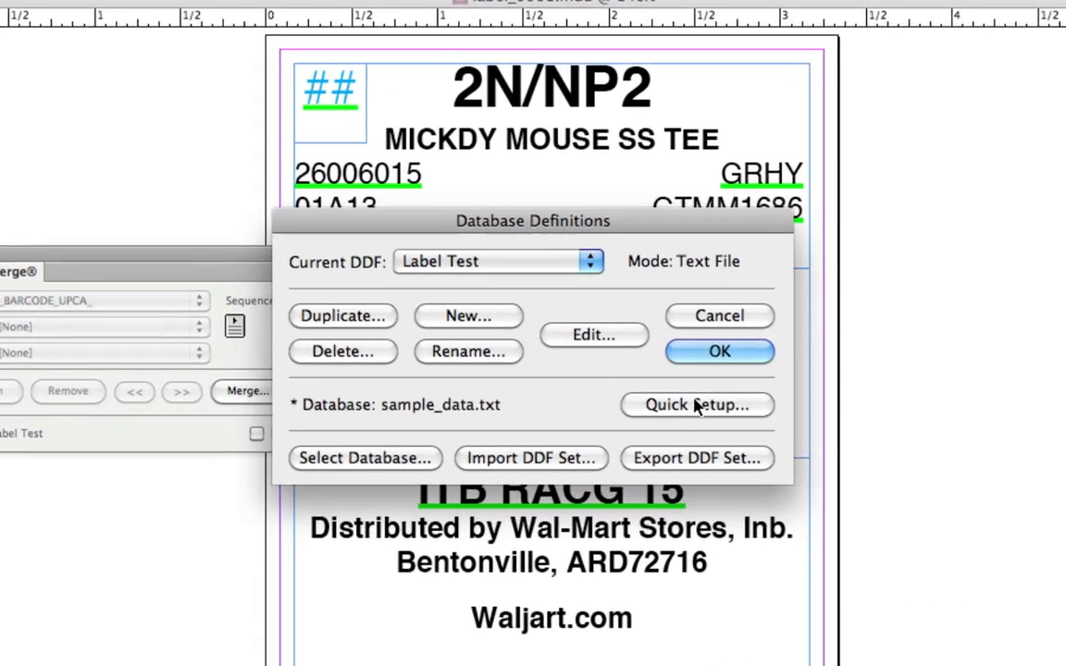
left_click(614, 381)
left_click(486, 111)
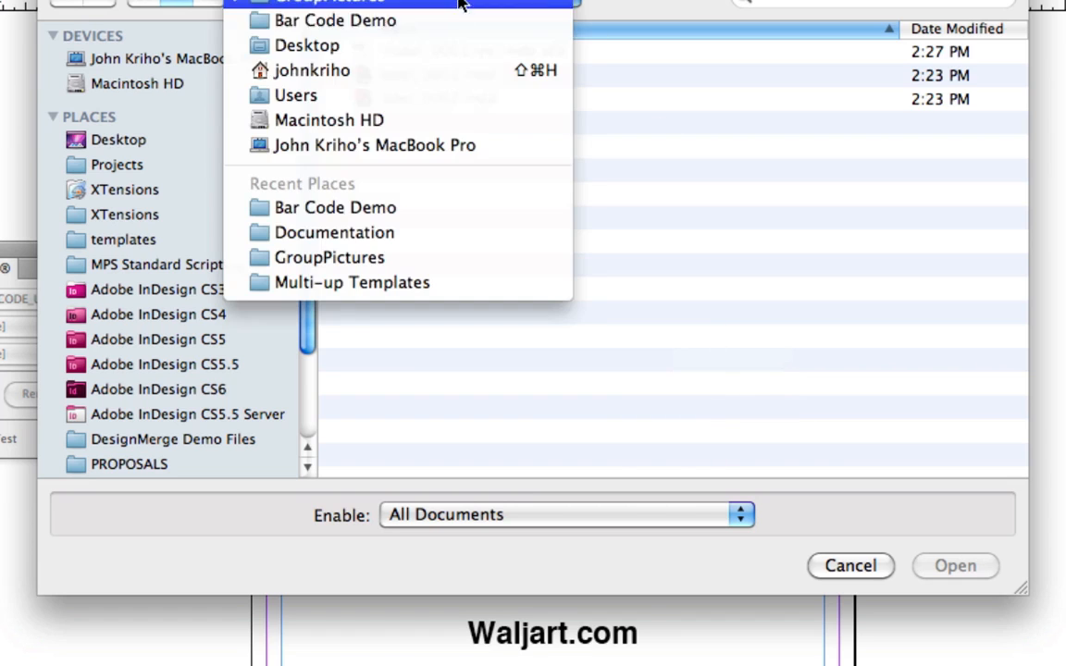
left_click(463, 21)
double_click(435, 50)
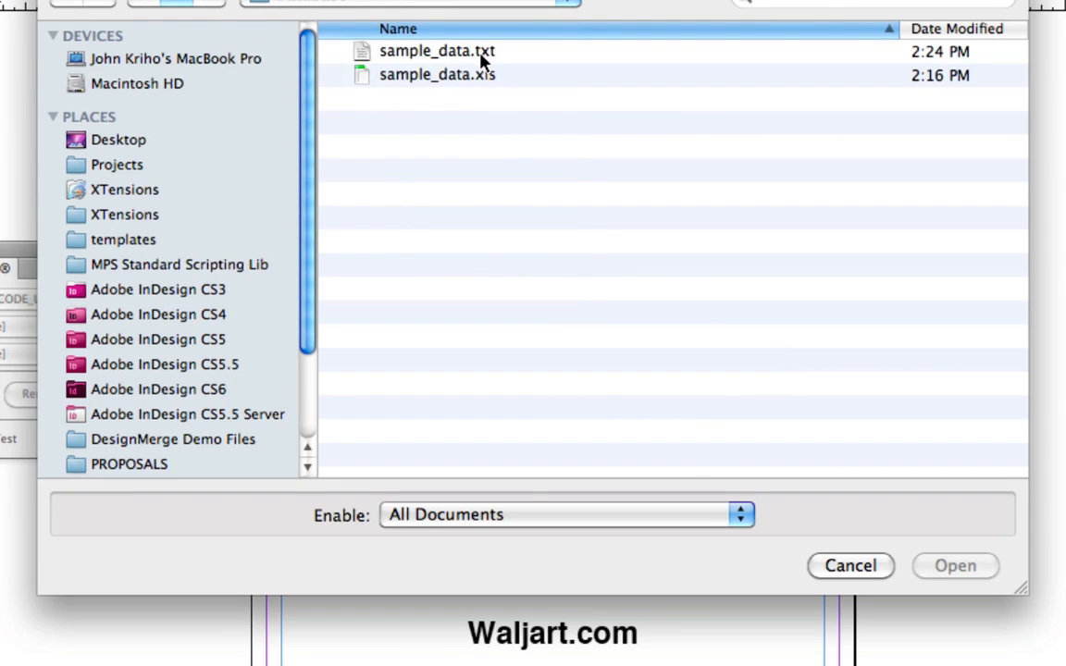
double_click(481, 53)
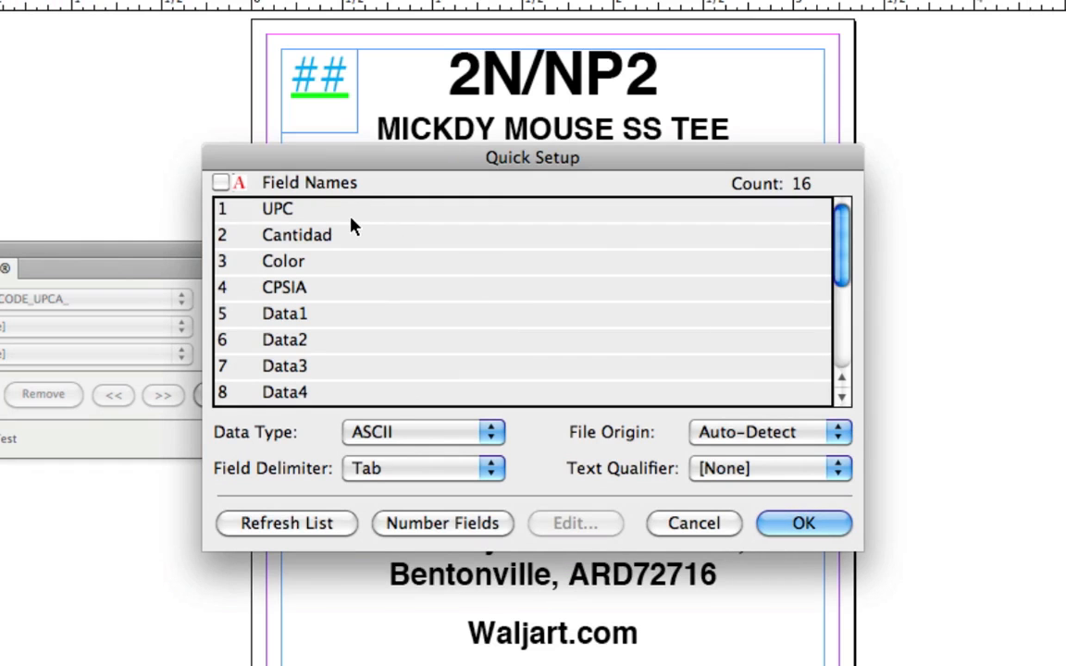
Review the Quick Setup field names and its data type, field delimiter and text qualifier choices, and cancel out of the database definitions
scroll(351, 231, "down", 4)
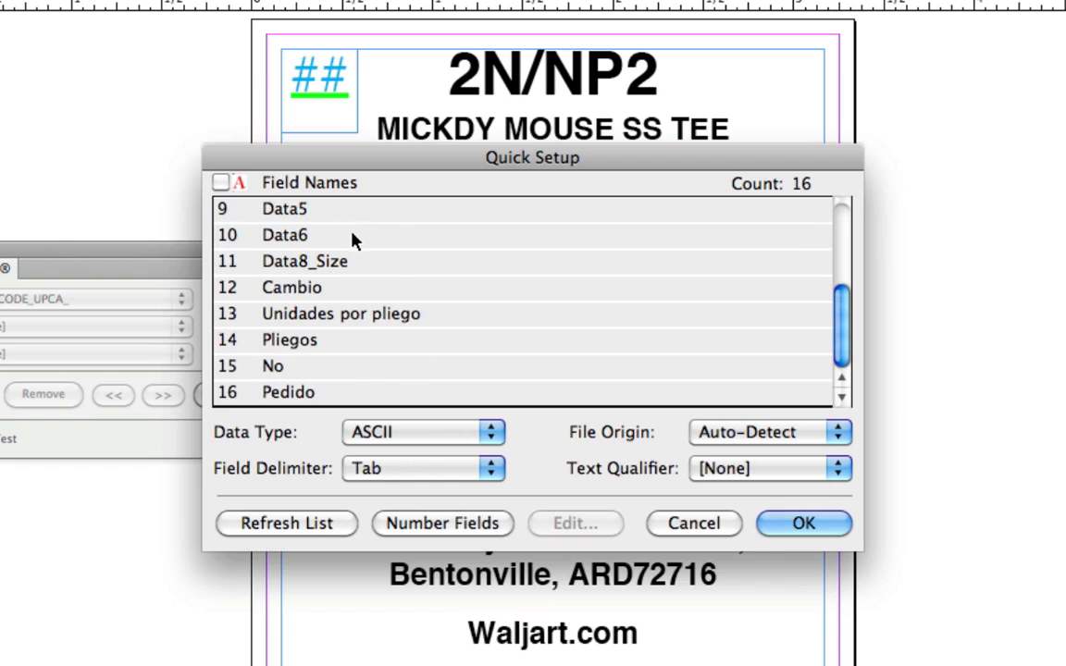
left_click(459, 439)
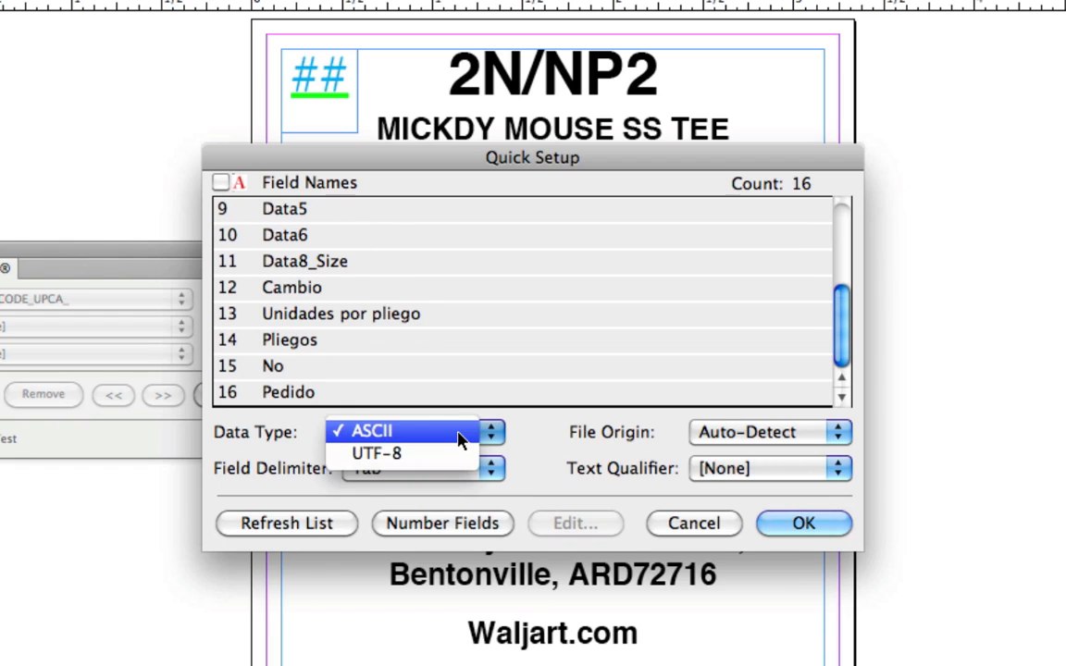
left_click(551, 433)
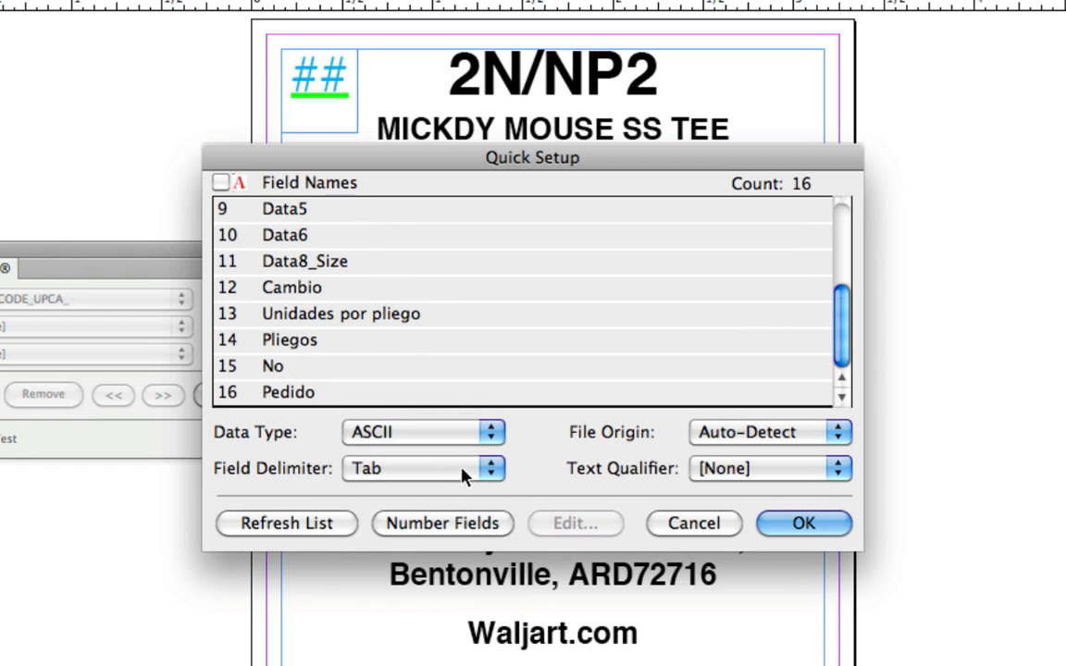
left_click(464, 472)
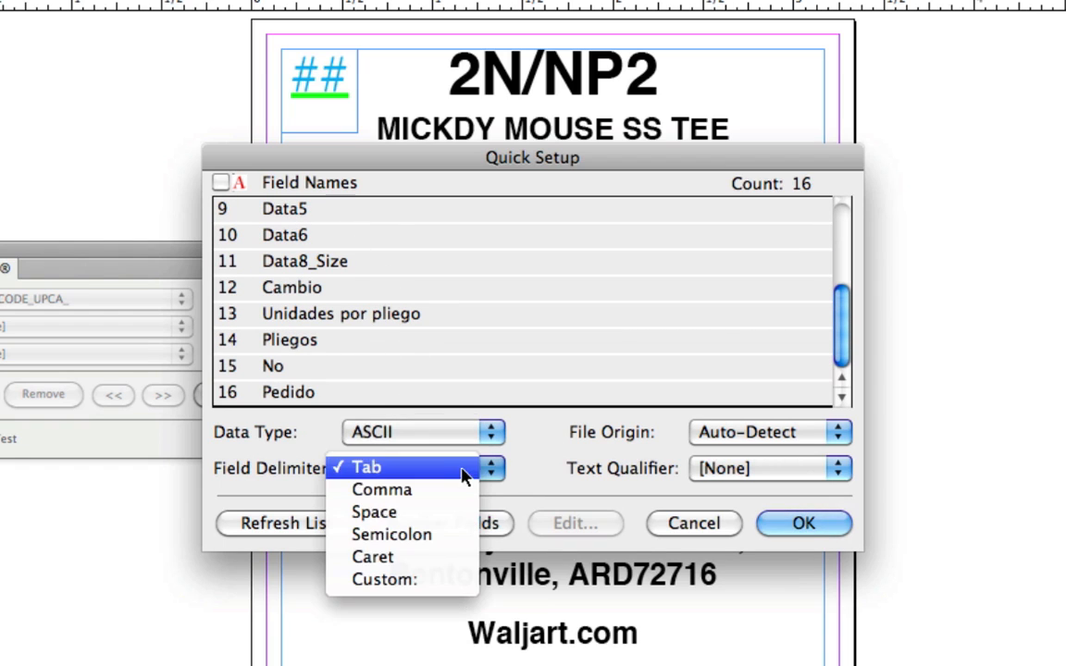
left_click(566, 470)
left_click(708, 472)
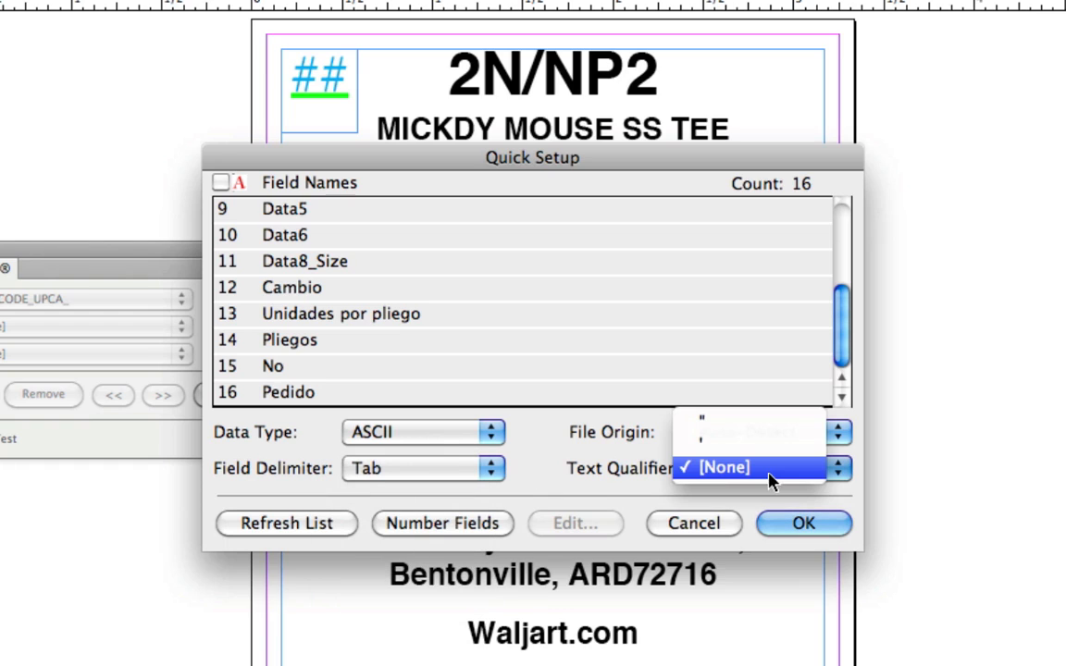
left_click(589, 470)
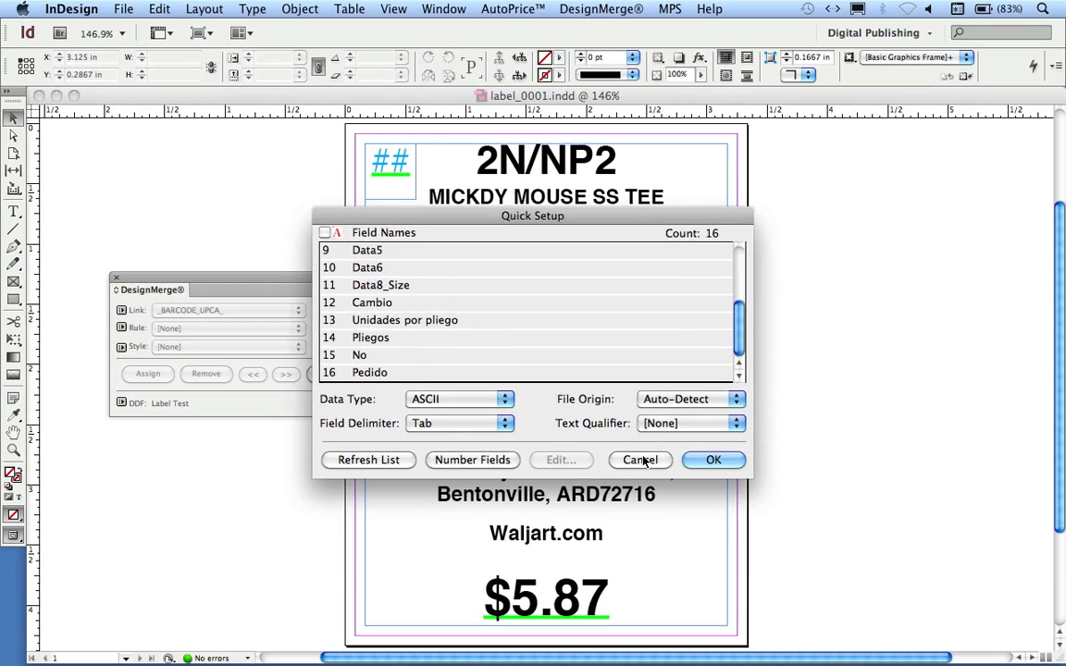
left_click(714, 525)
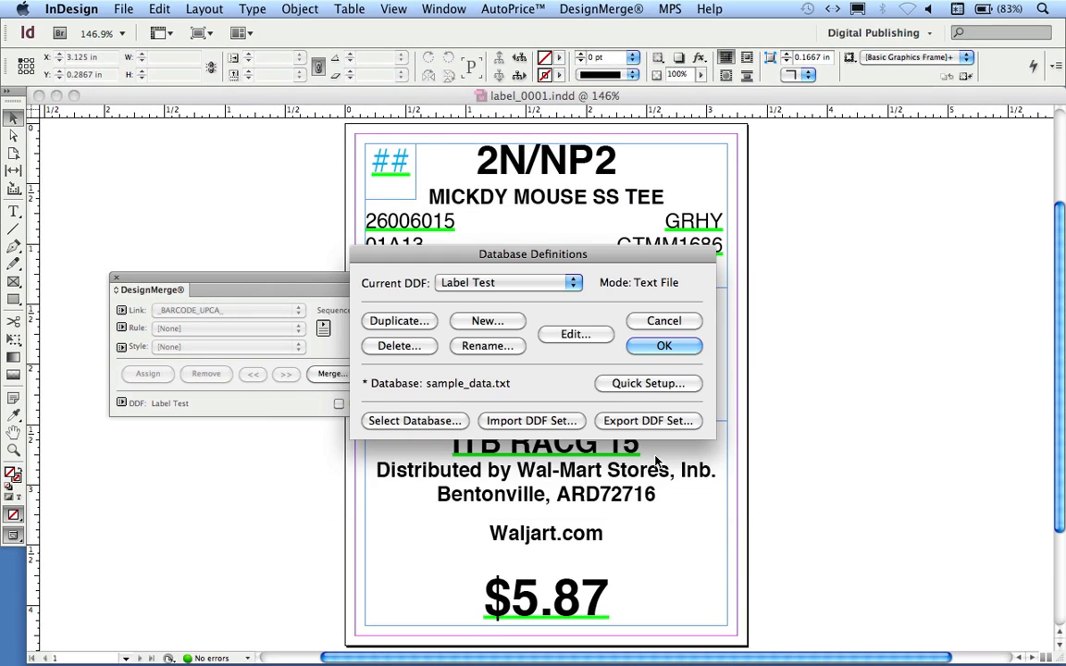
left_click(682, 324)
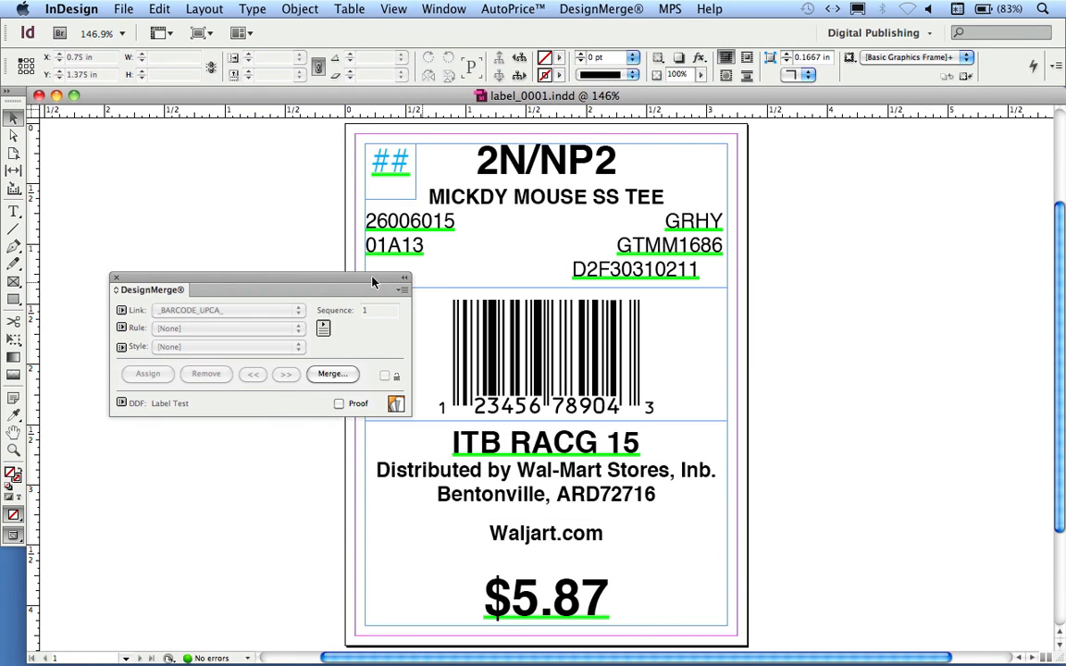
Expand and enlarge the DesignMerge palette to show the complete Links list, and collapse it beside the label
left_click(323, 330)
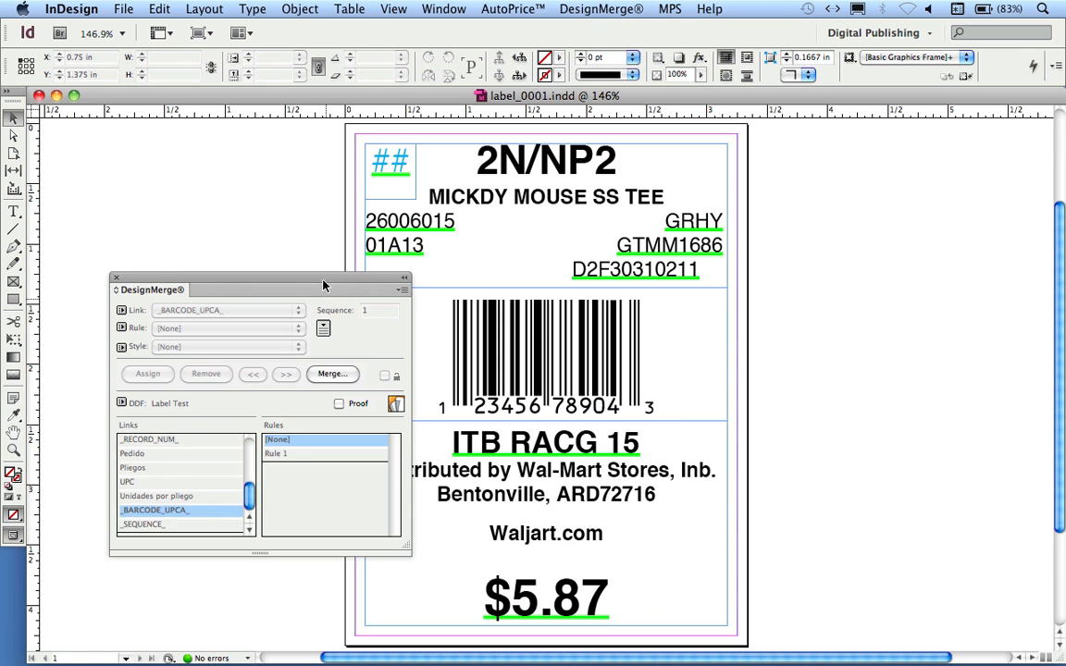
left_click_drag(324, 285, 284, 165)
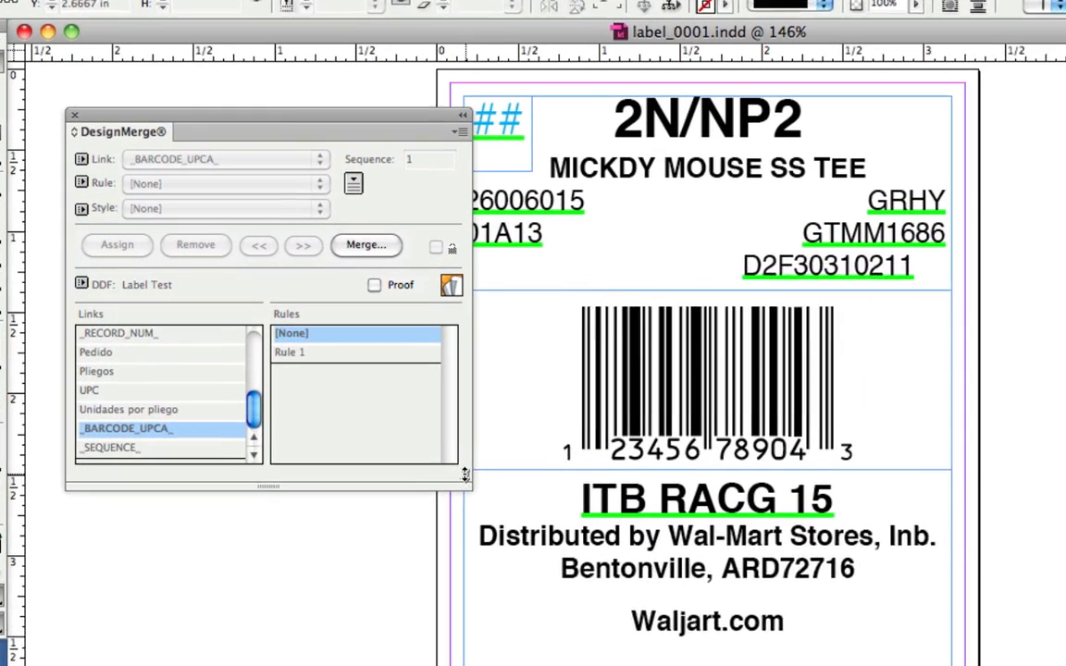
left_click_drag(367, 426, 357, 604)
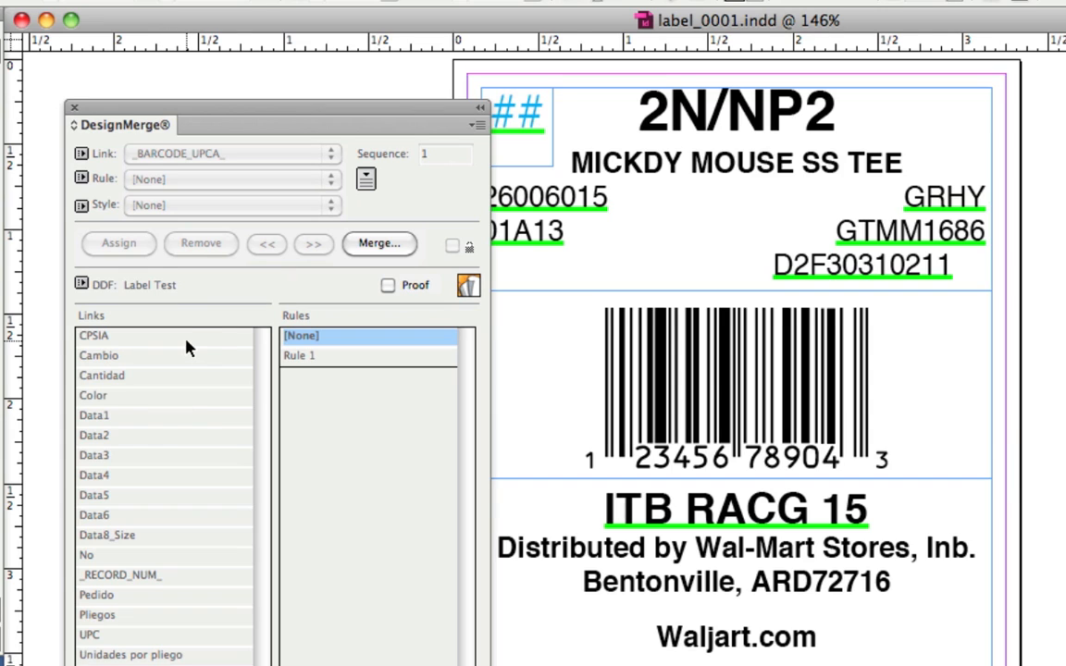
left_click(366, 179)
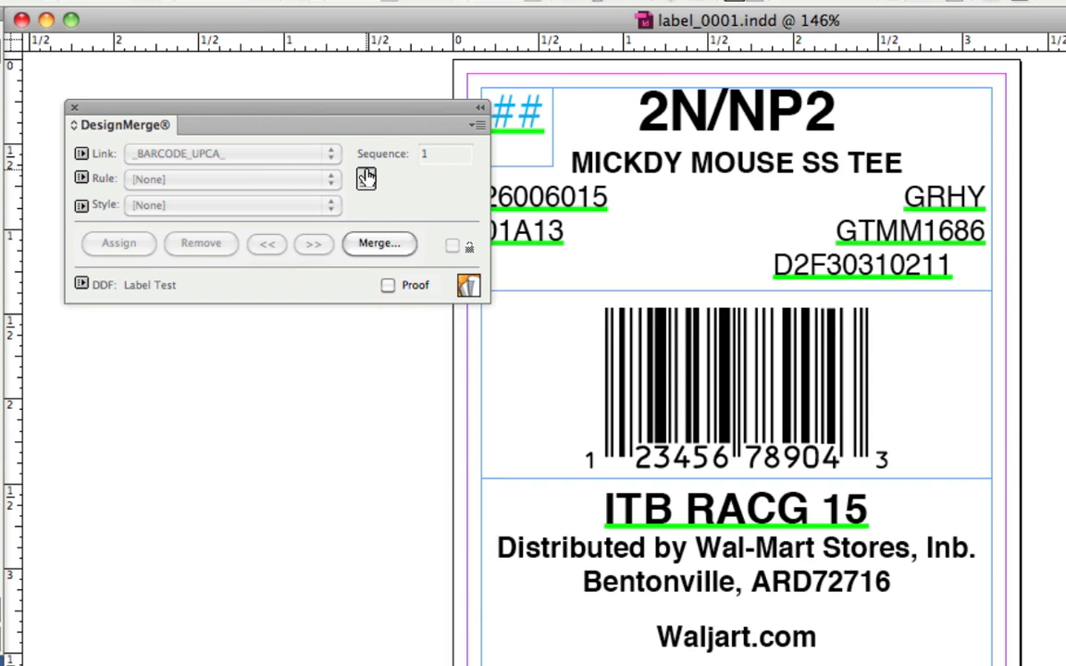
left_click_drag(387, 112, 369, 266)
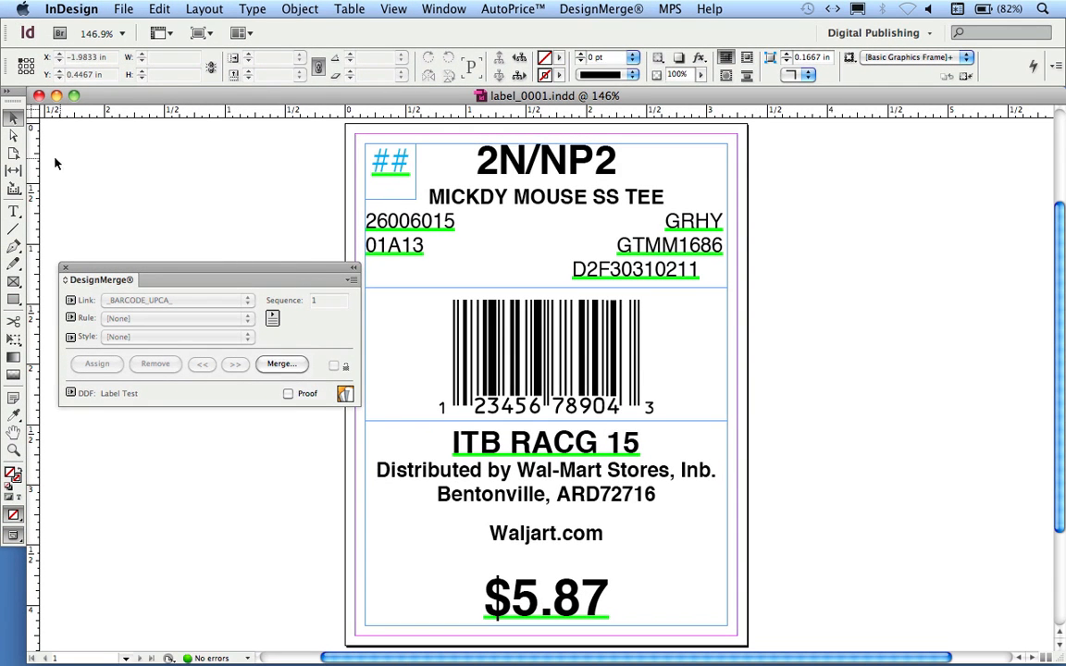
Assign the Data8_Size variable link to the 2N/NP2 heading text on the label
left_click(14, 211)
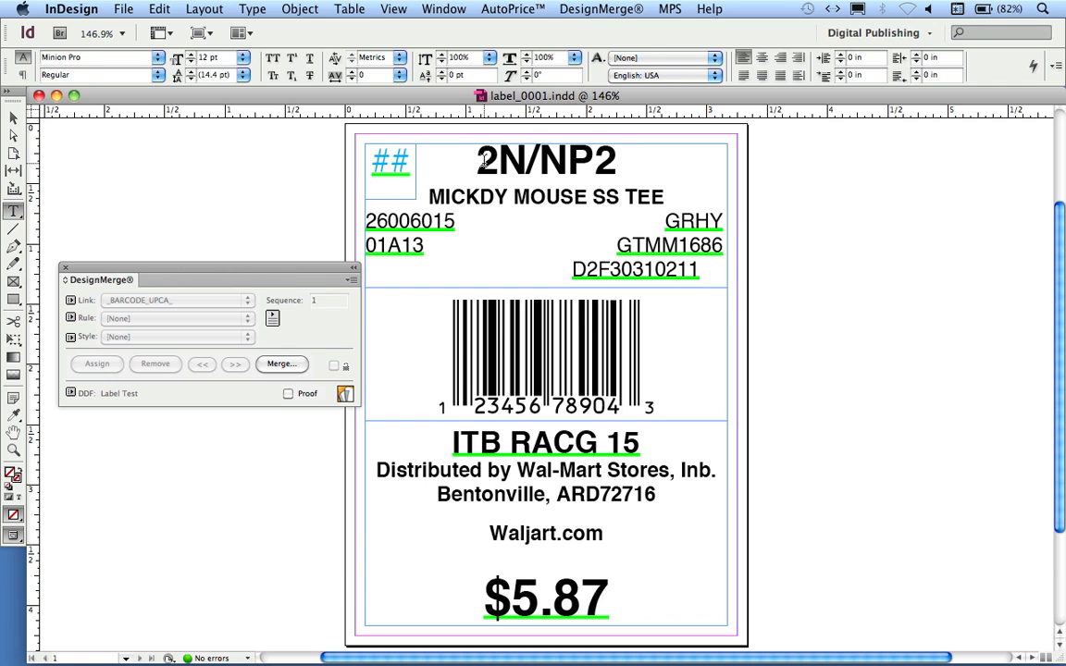
left_click_drag(475, 161, 600, 168)
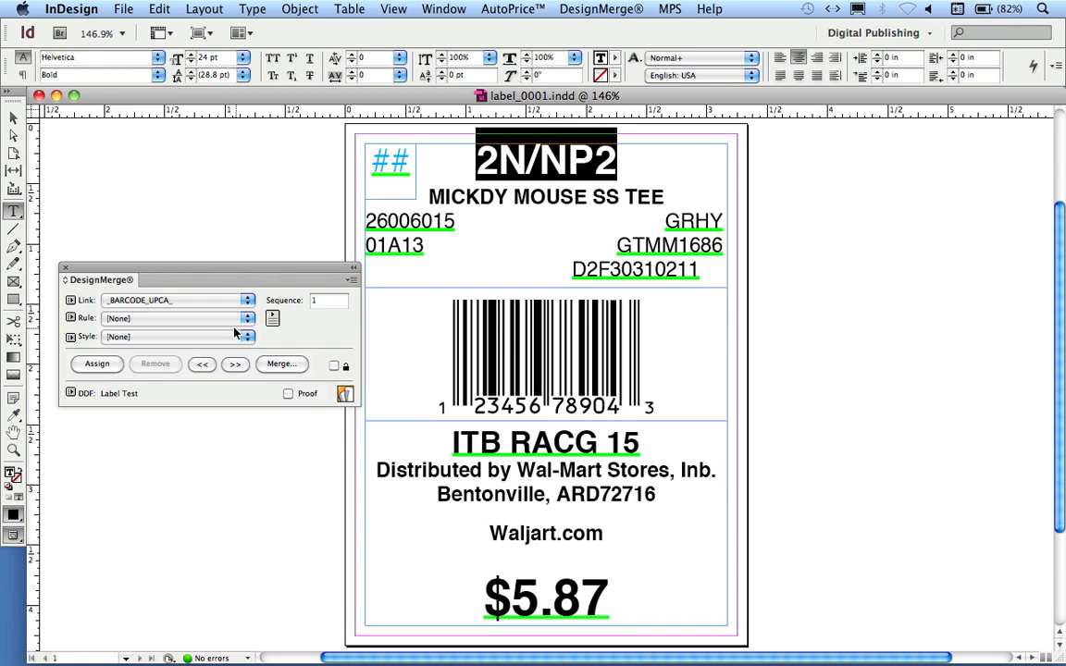
left_click(246, 280)
left_click_drag(286, 273, 298, 152)
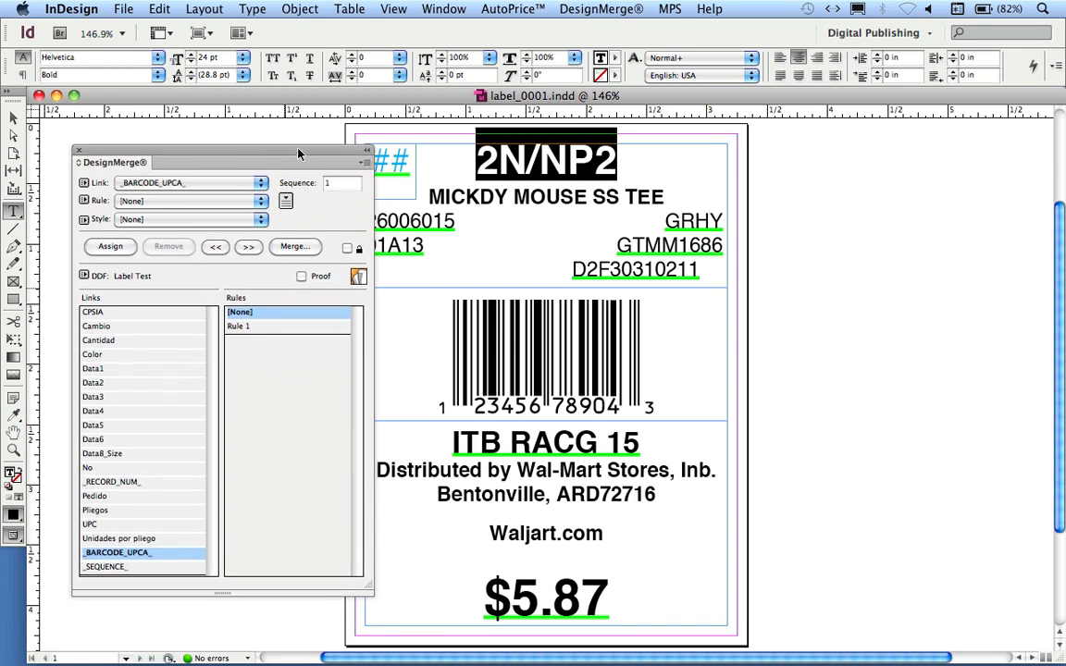
left_click(125, 448)
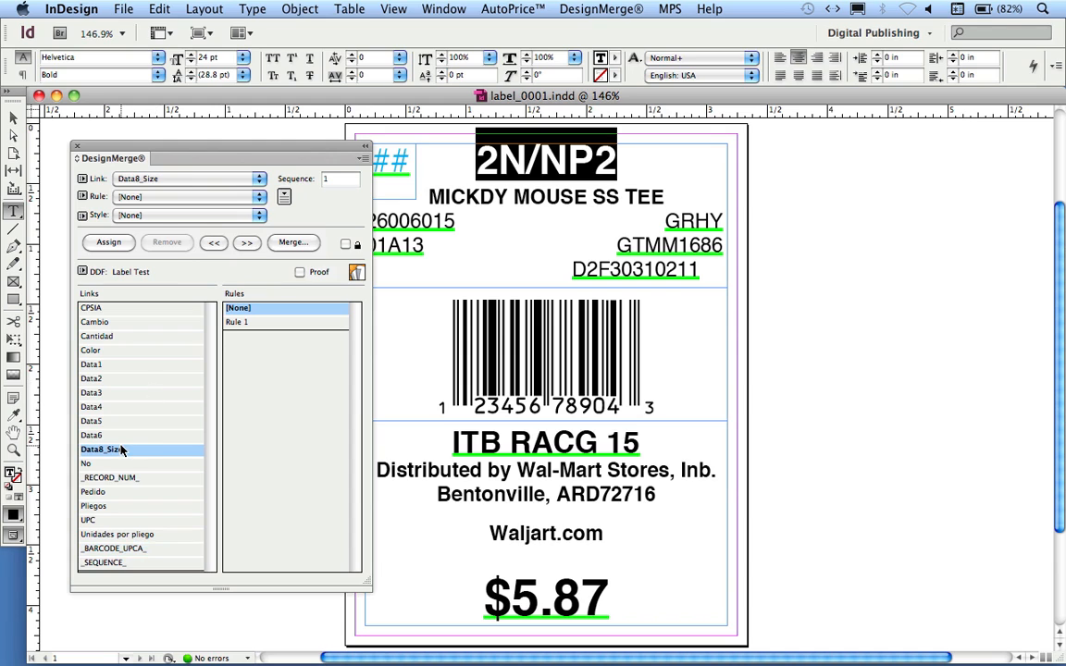
left_click(111, 242)
Test the linked size heading by inserting dd before NP2, and delete those two letters
left_click(537, 167)
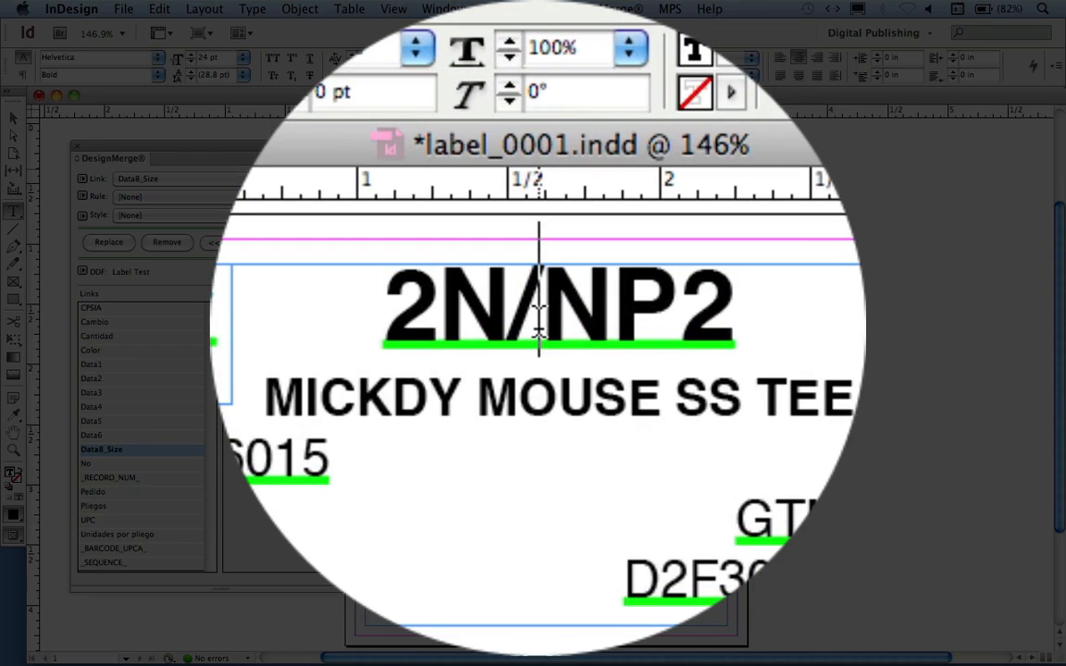
type("dd")
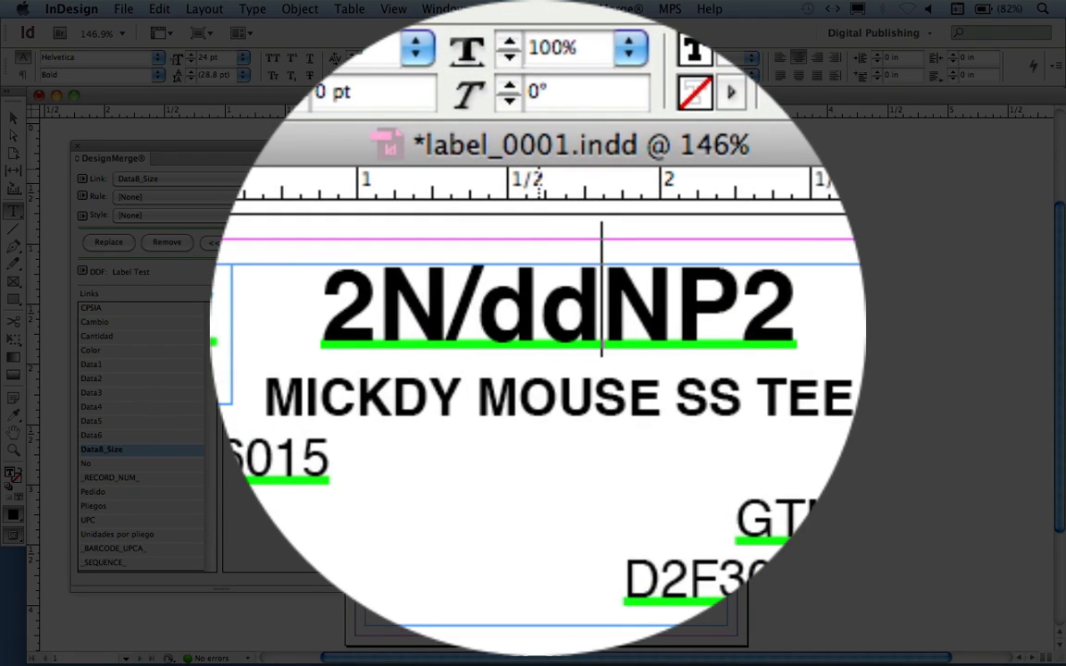
key("BackSpace")
key("BackSpace")
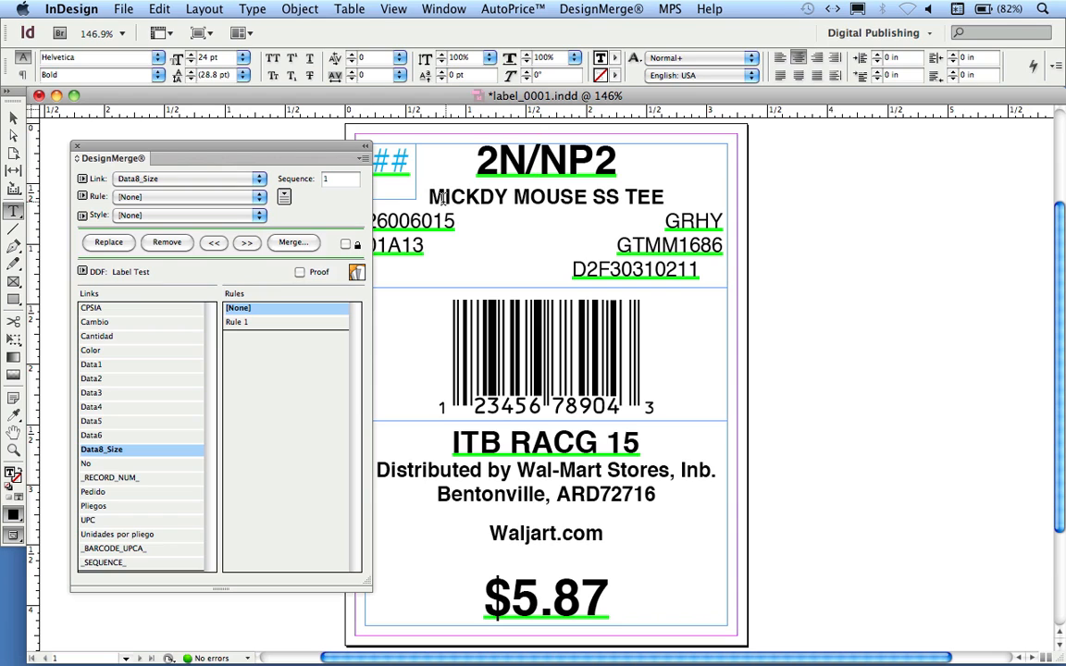
Assign the Data1 variable link to the MICKDY MOUSE SS TEE line and place the text cursor inside it
left_click_drag(428, 196, 659, 193)
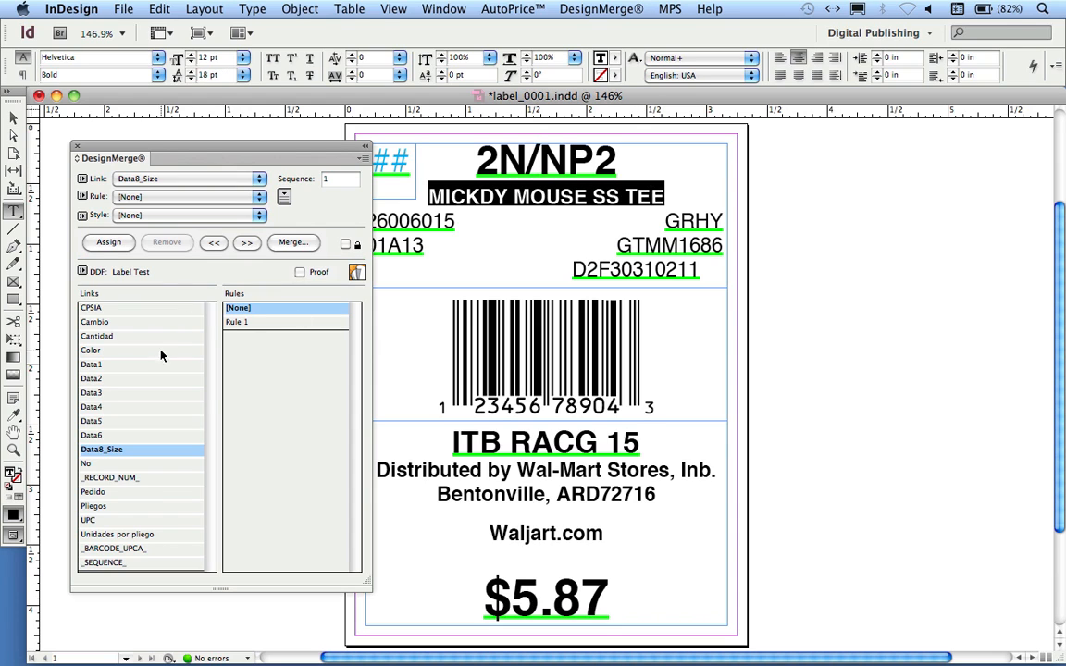
left_click(113, 366)
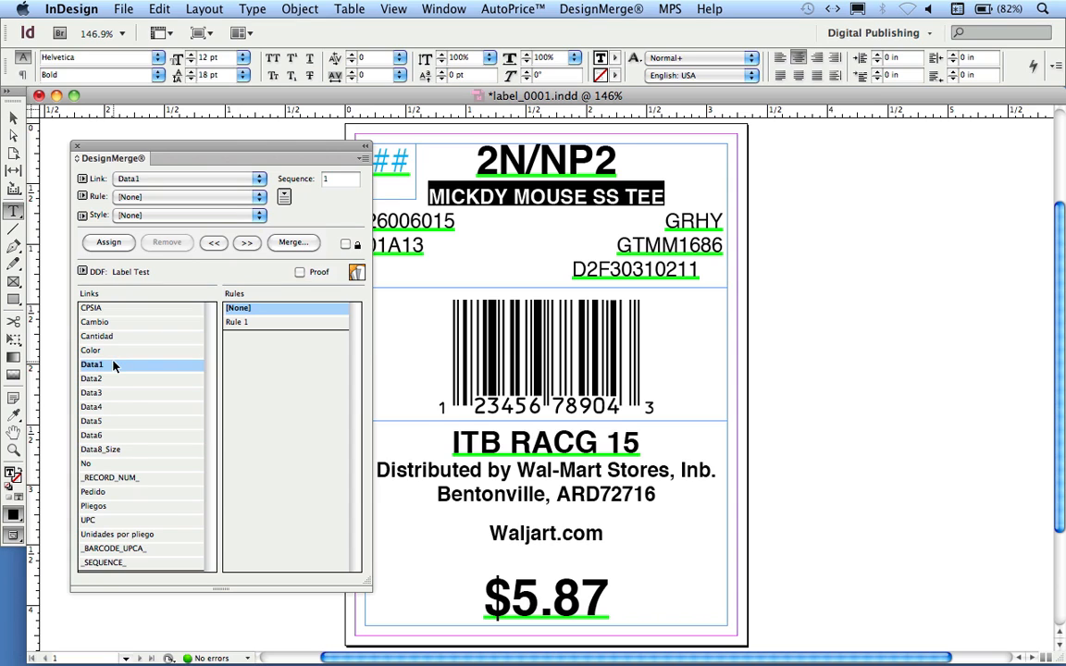
left_click(115, 244)
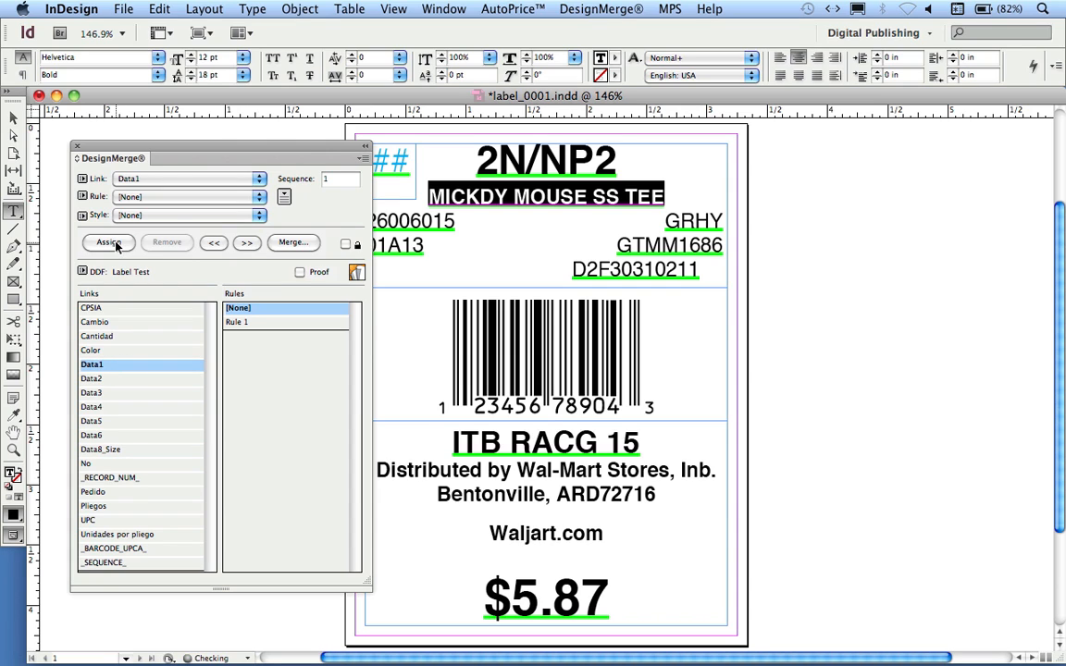
left_click(508, 194)
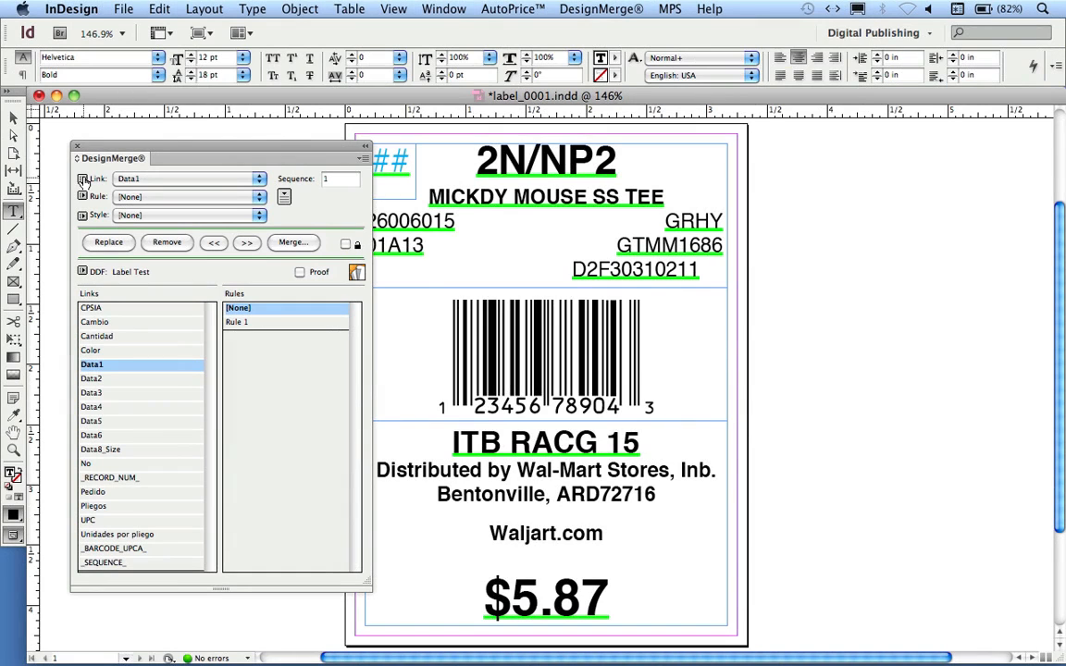
Examine the _BARCODE_UPCA_ variable link definition and the keyword link types available for a new link, without creating one
left_click(83, 180)
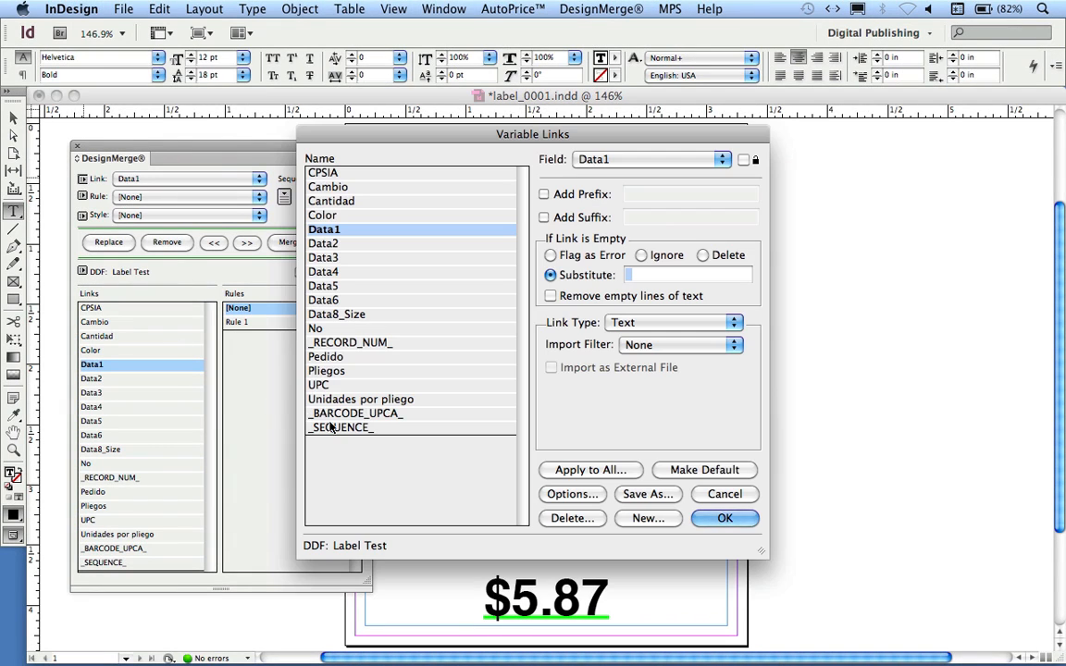
left_click(387, 414)
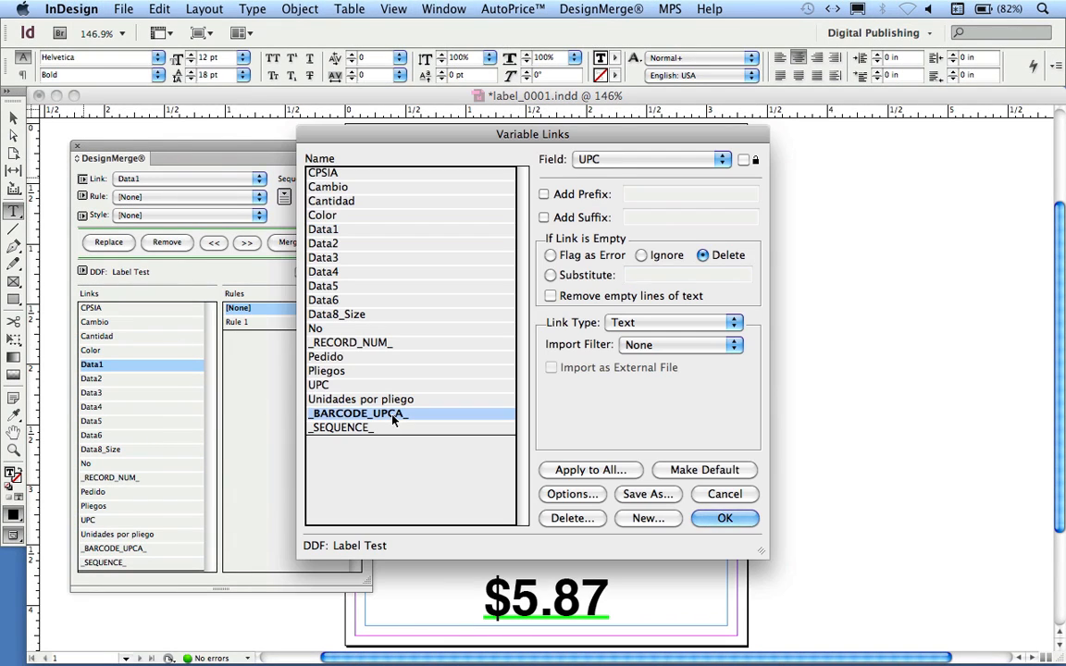
left_click(648, 519)
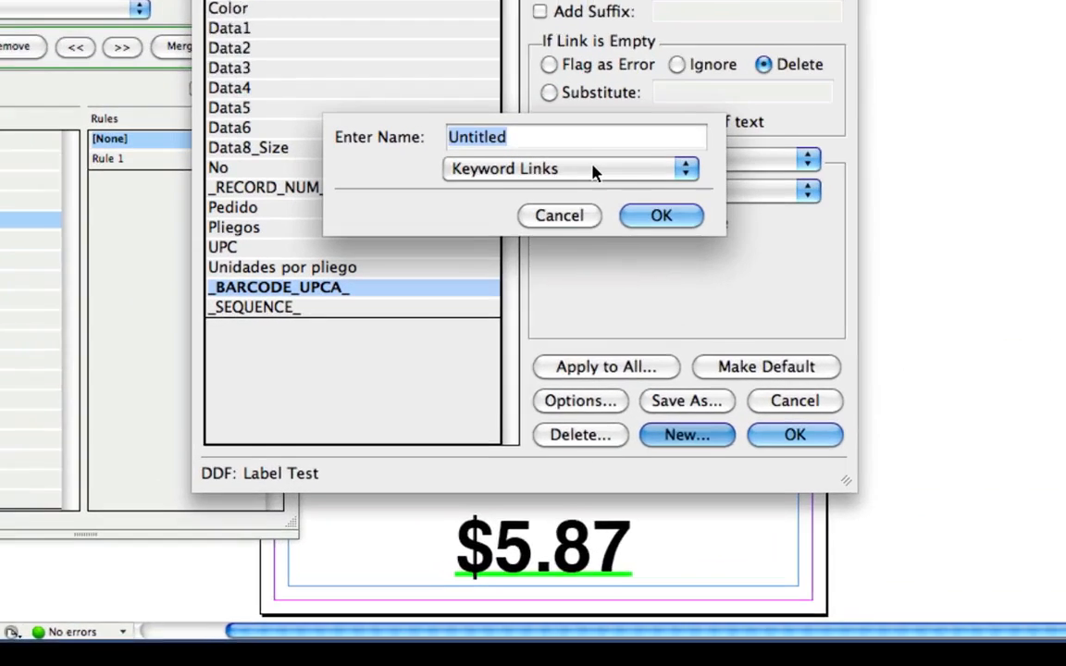
left_click(583, 329)
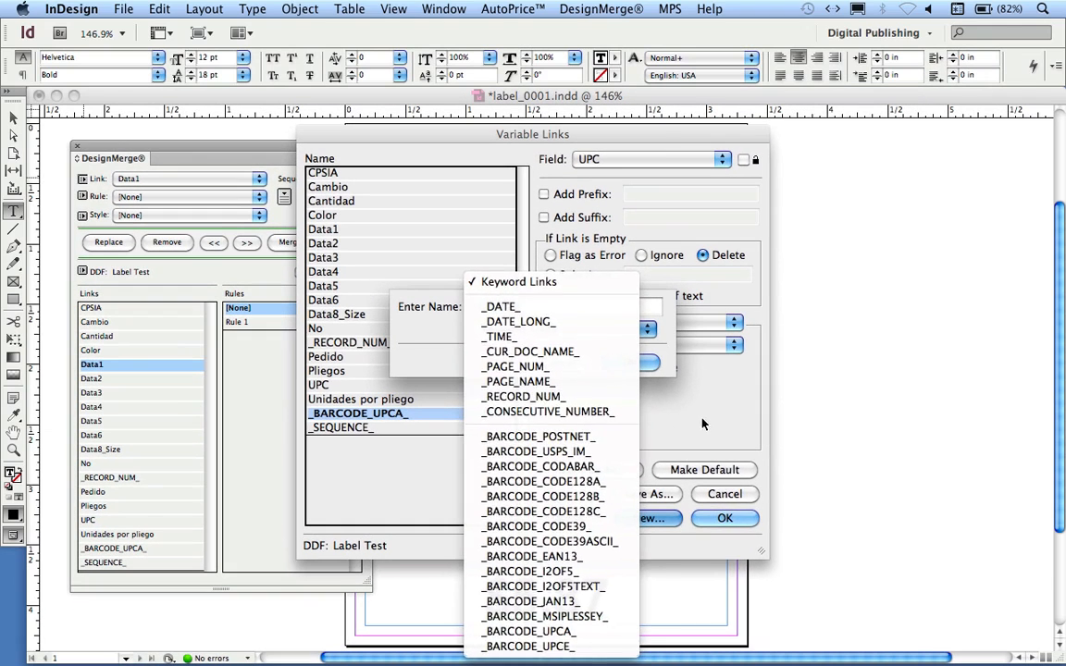
left_click(795, 232)
left_click(568, 136)
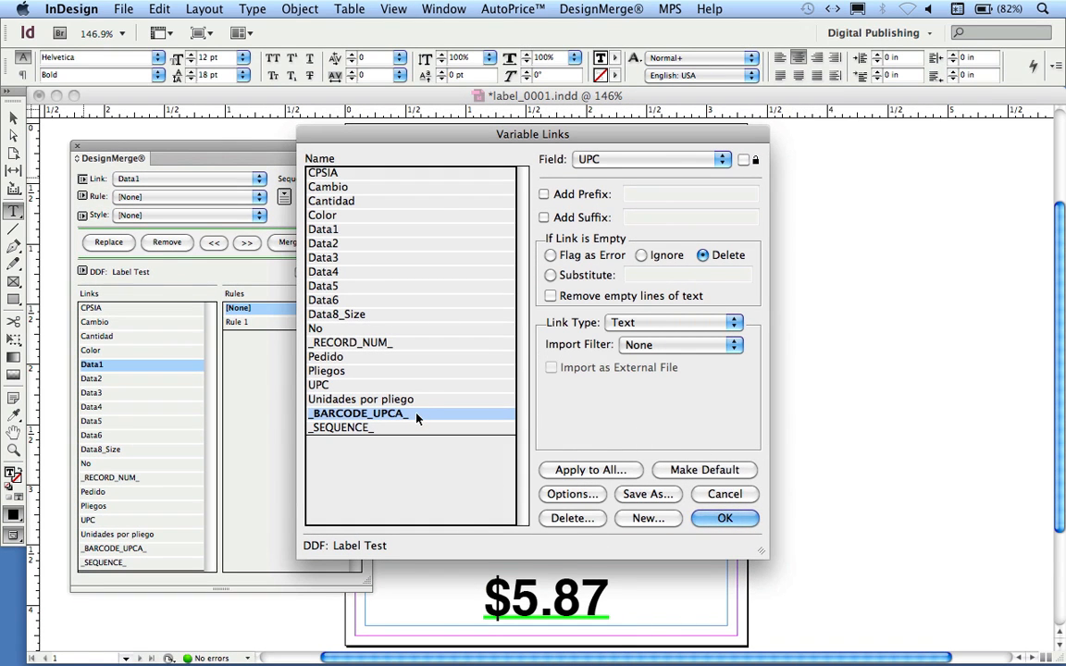
Check which database field the _BARCODE_UPCA_ link uses, and leave the variable link definitions without changes
left_click(591, 159)
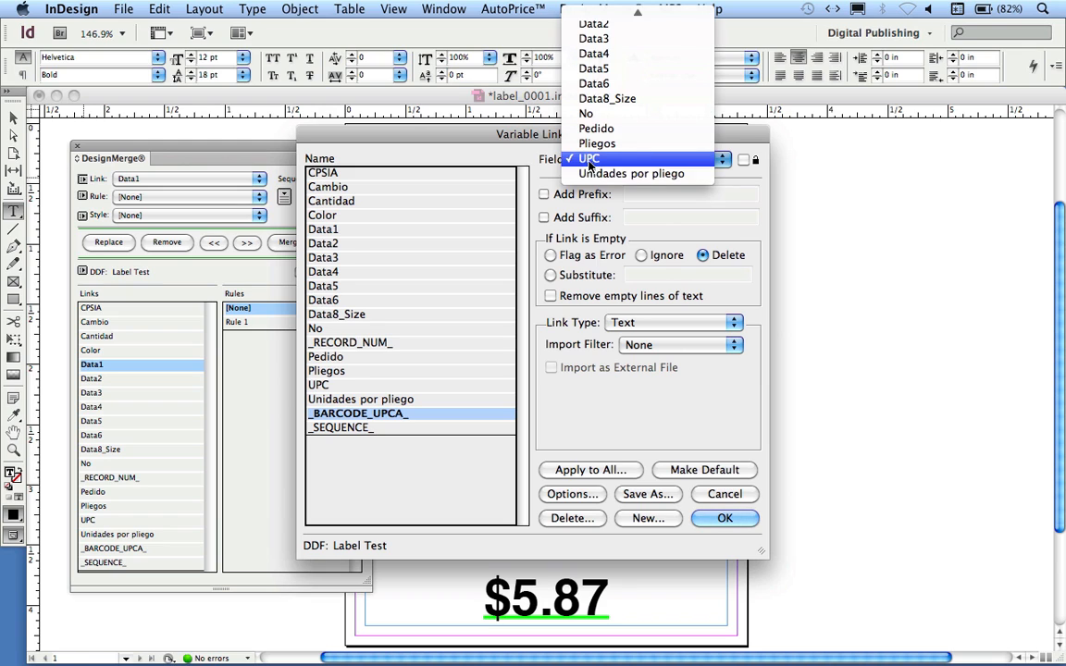
left_click(529, 164)
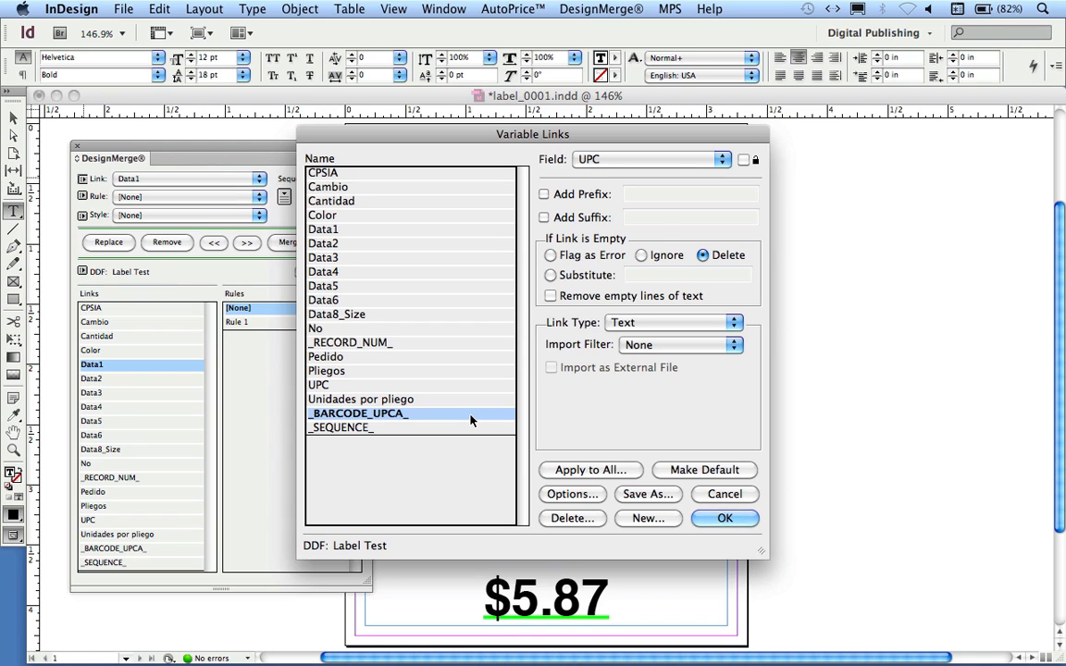
left_click(734, 498)
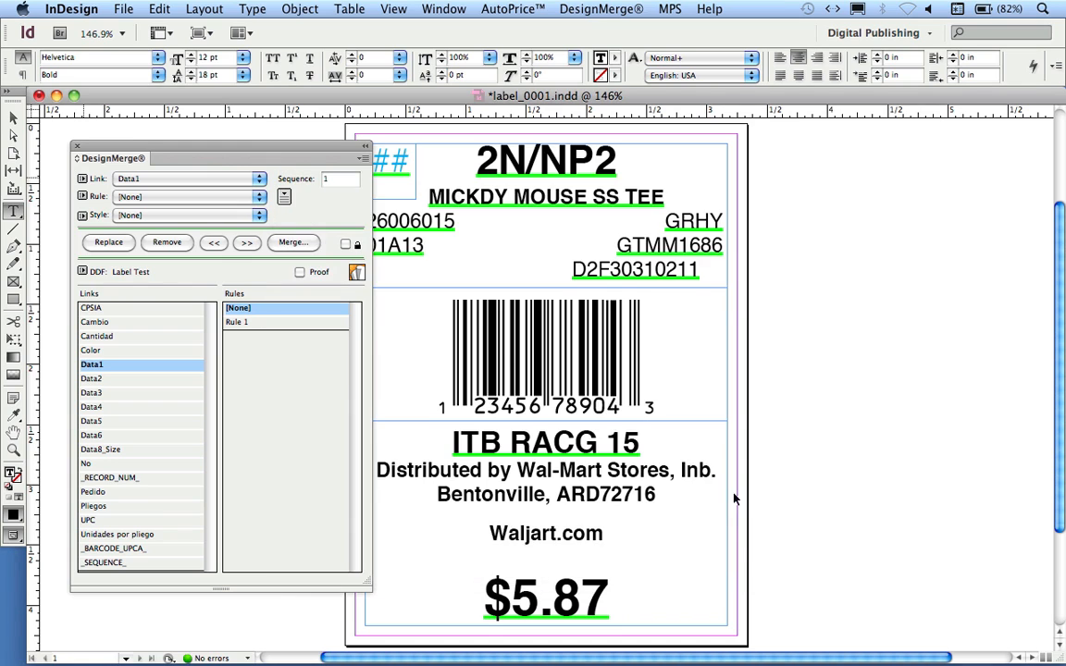
Assign the _BARCODE_UPCA_ variable link to the whole barcode text in its own frame on the label
double_click(533, 340)
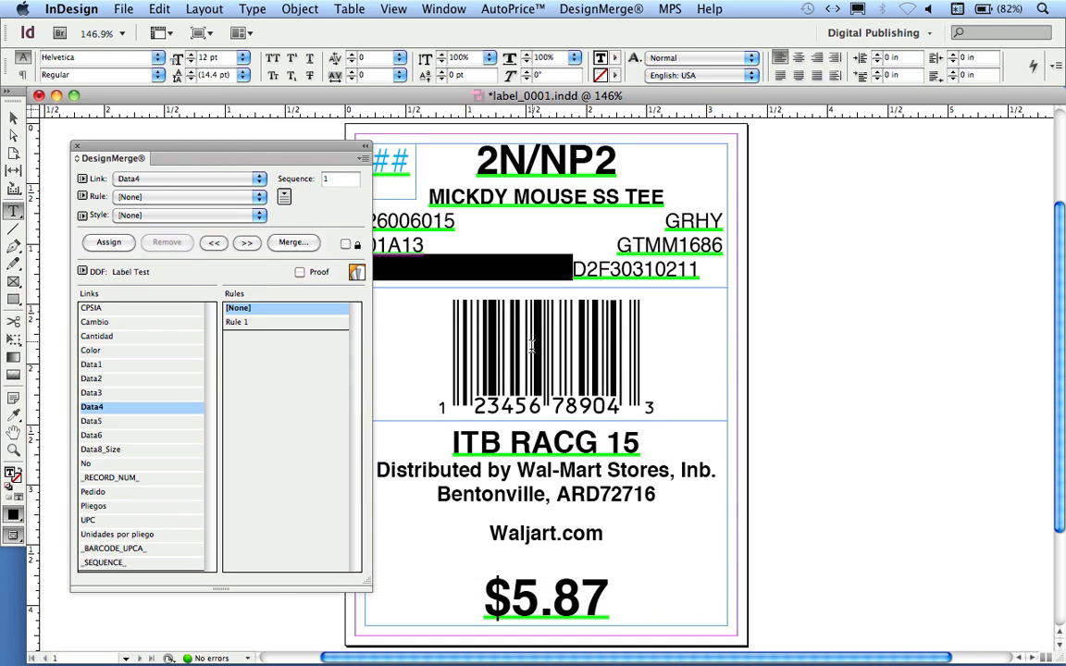
left_click(13, 136)
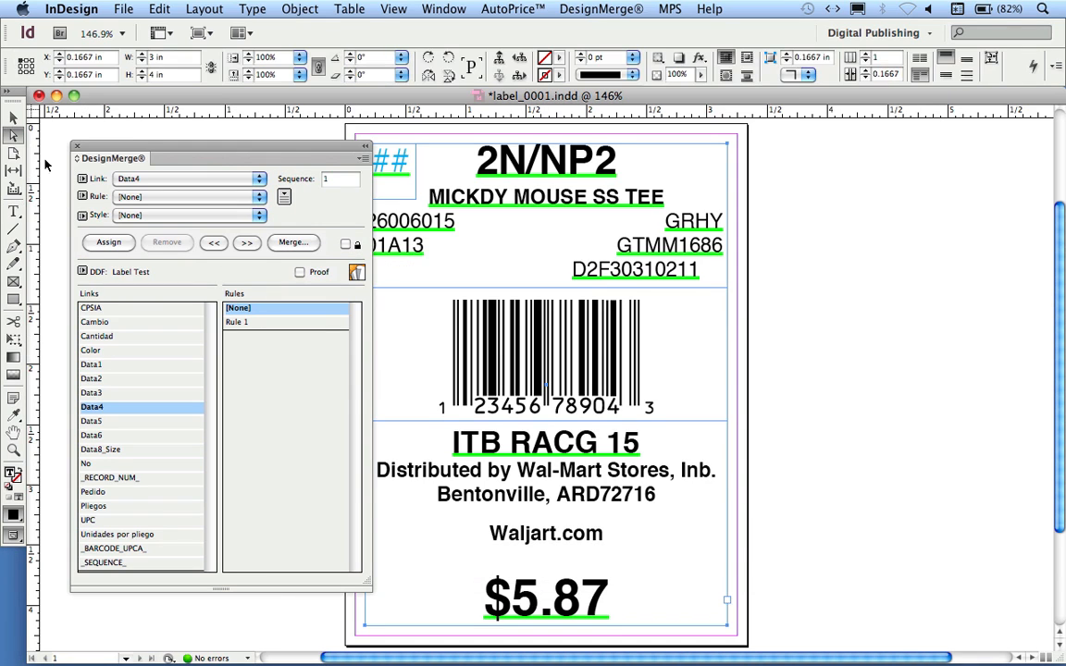
left_click(486, 341)
left_click(13, 211)
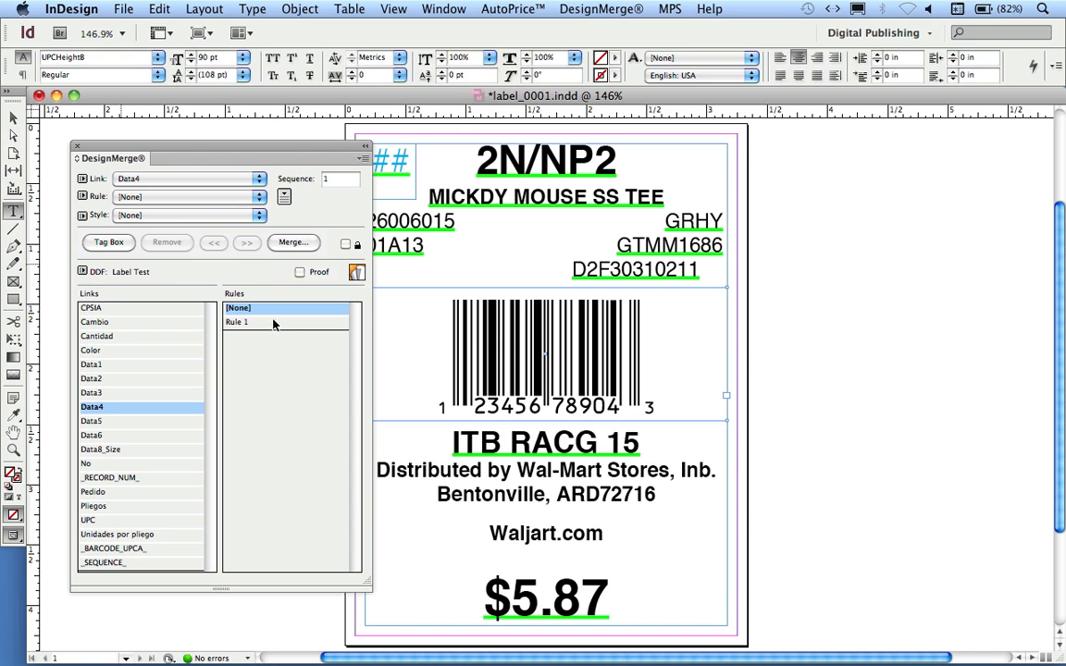
double_click(504, 343)
left_click(506, 343)
triple_click(505, 343)
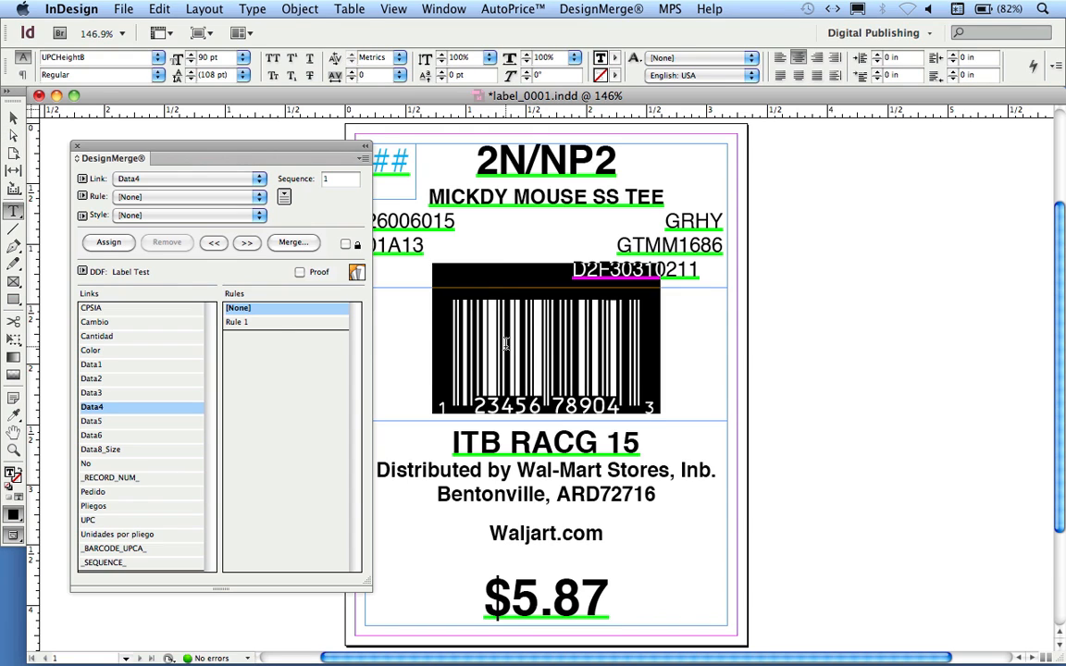
left_click(118, 548)
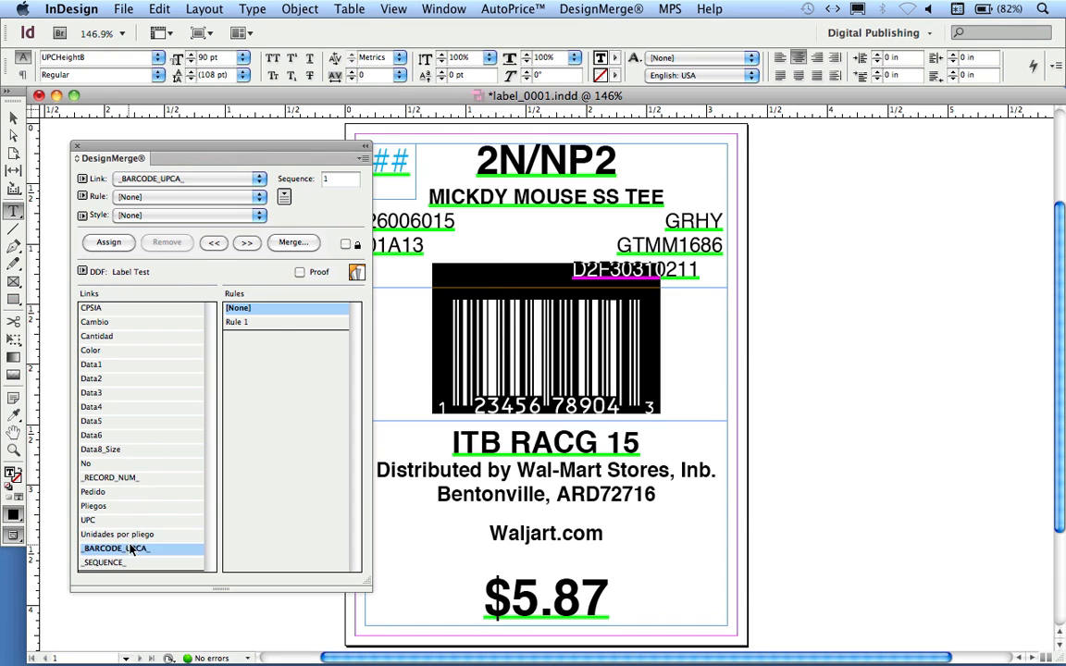
left_click(109, 241)
left_click(489, 361)
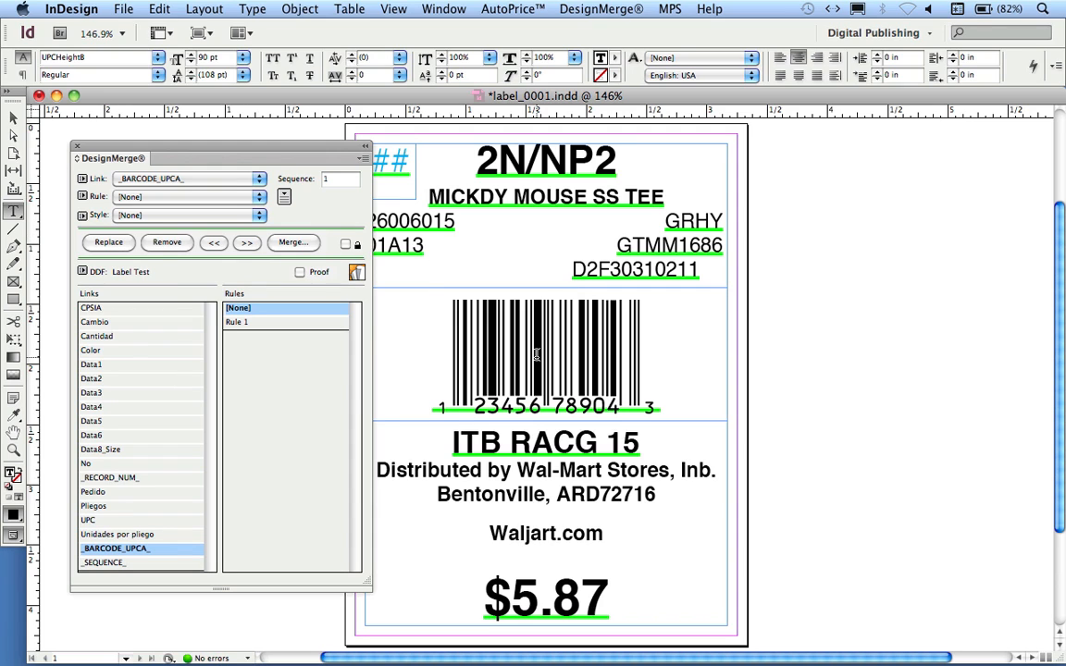
Collapse the DesignMerge palette, save the label document, and move the palette clear of the label
left_click(284, 197)
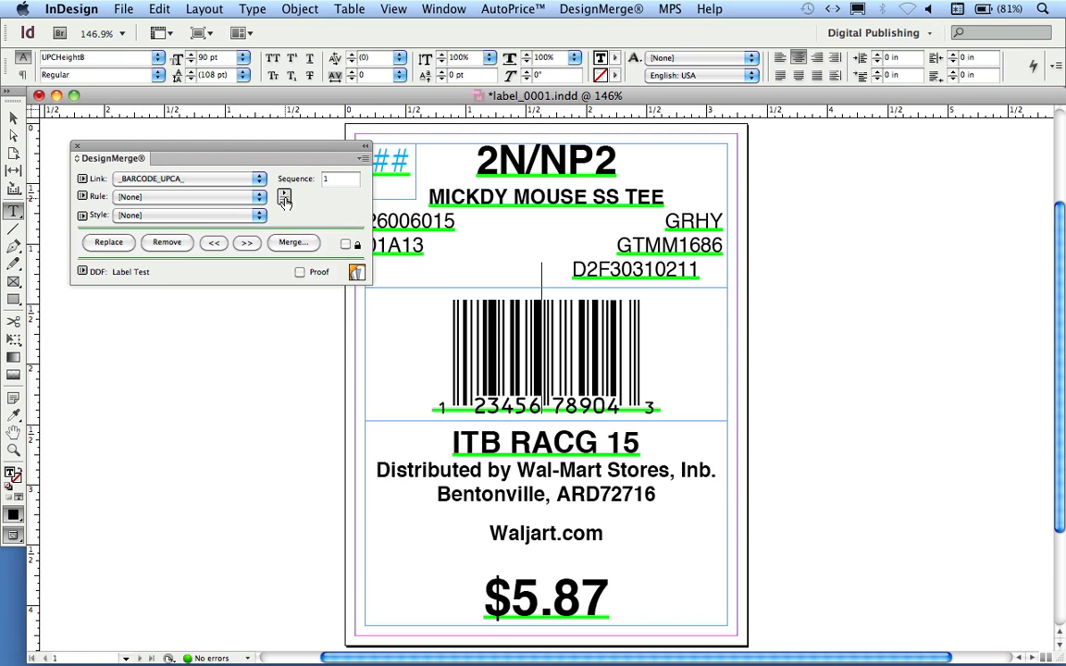
key("super+s")
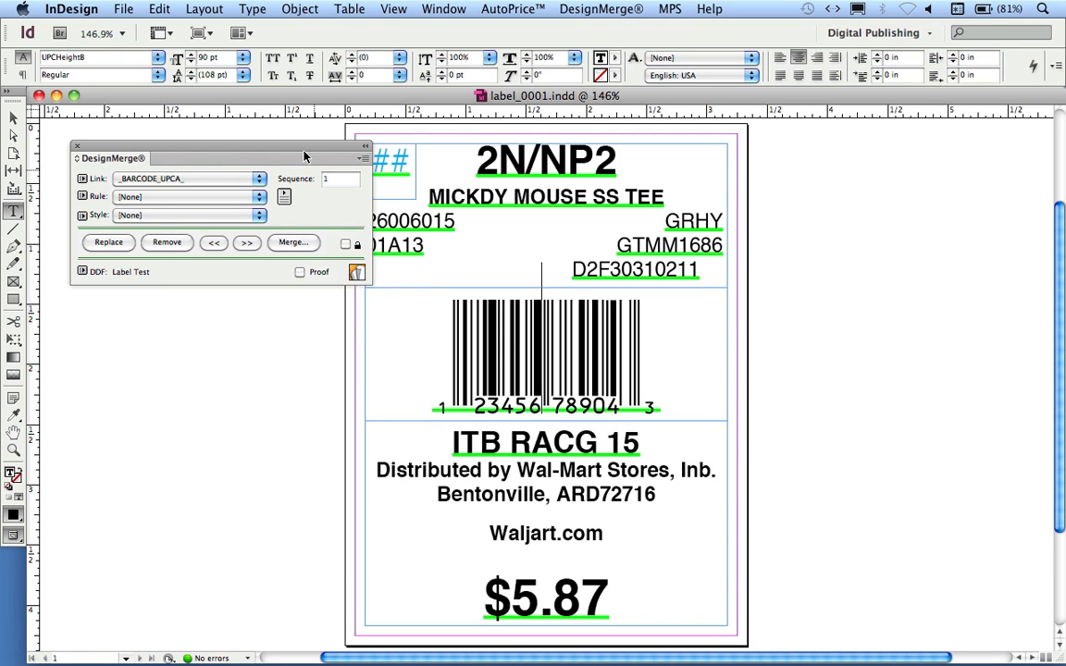
left_click_drag(302, 153, 286, 158)
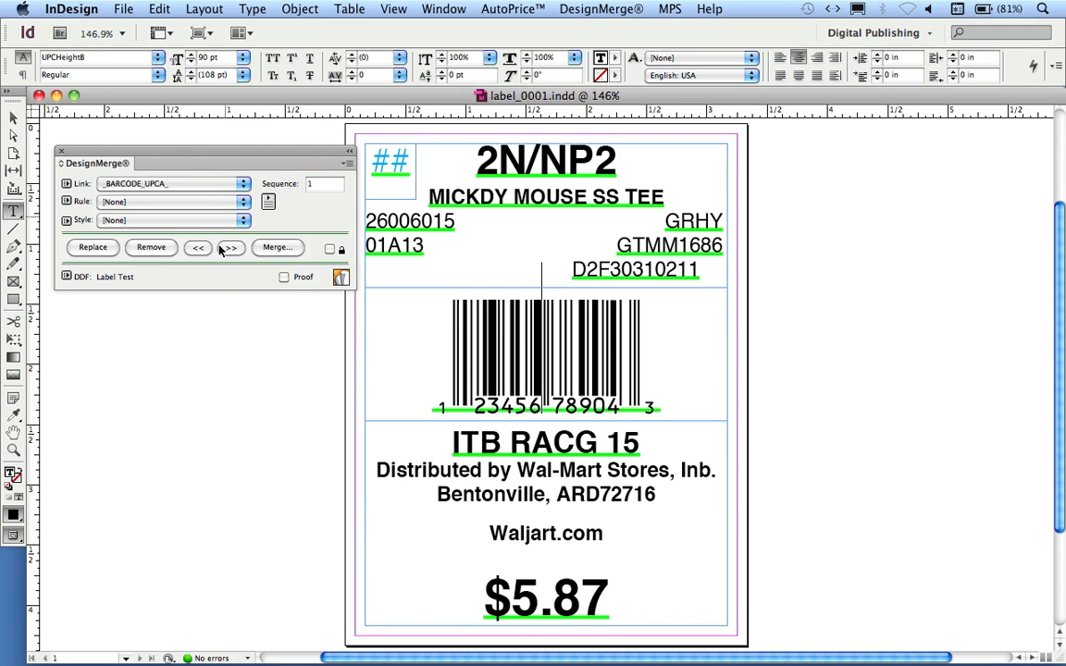
Open the merge settings and examine the print output formats offered for the merge results, such as PDF
left_click(280, 250)
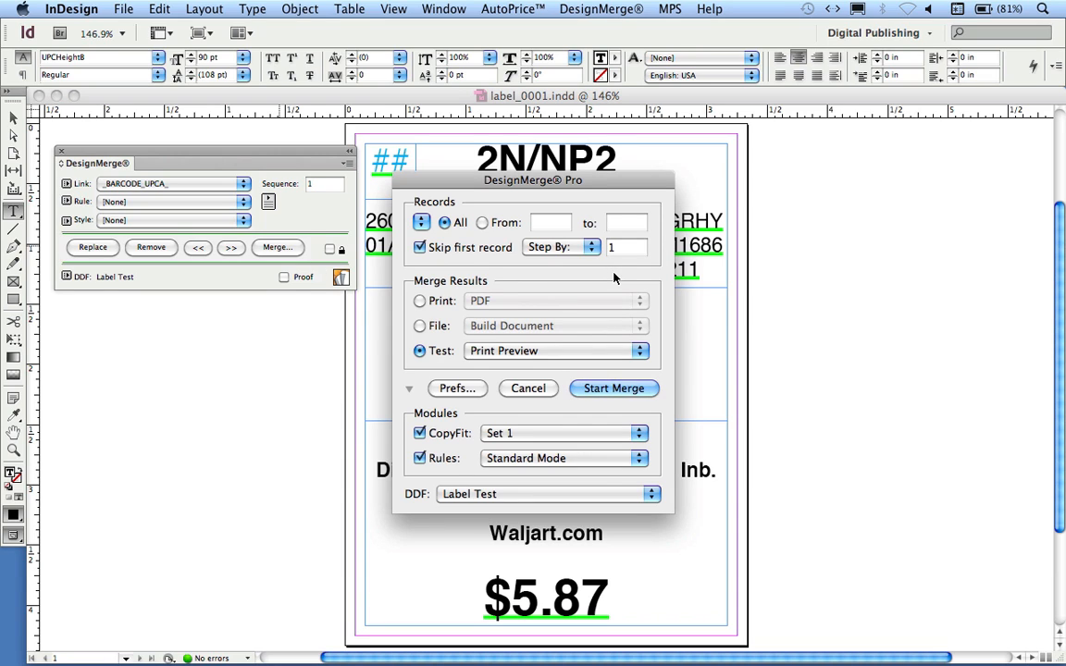
left_click(442, 302)
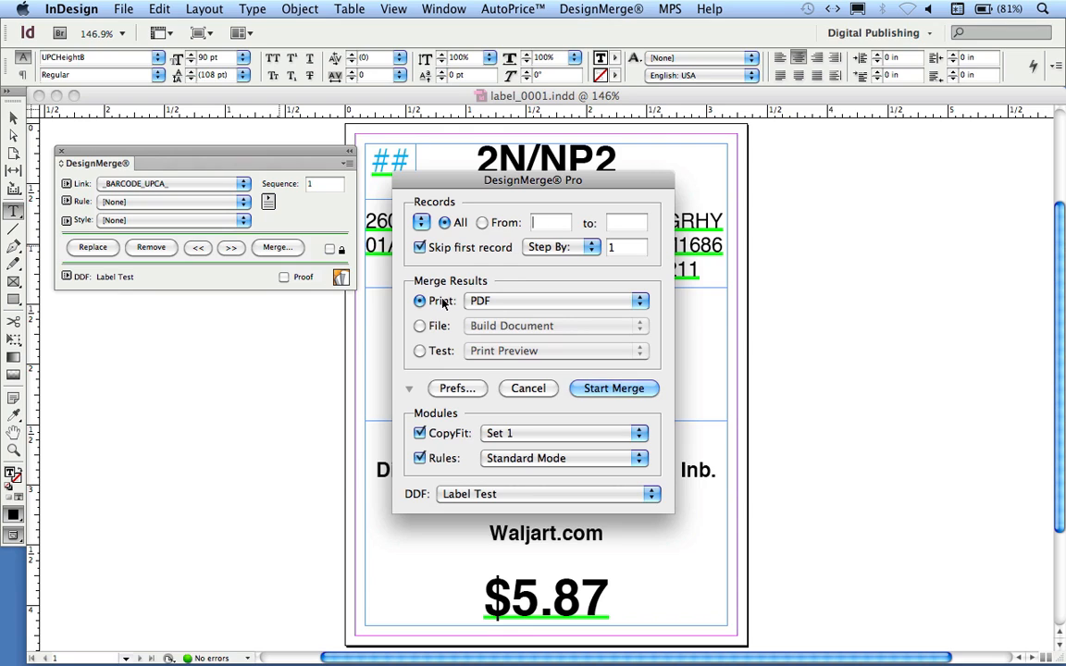
left_click(500, 301)
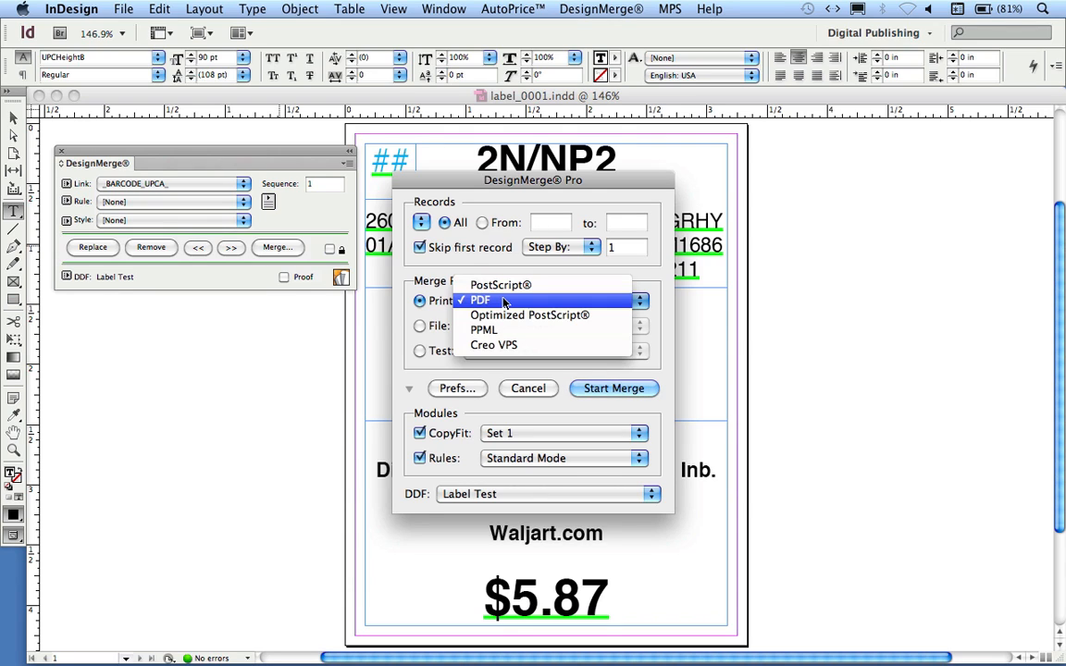
left_click(426, 324)
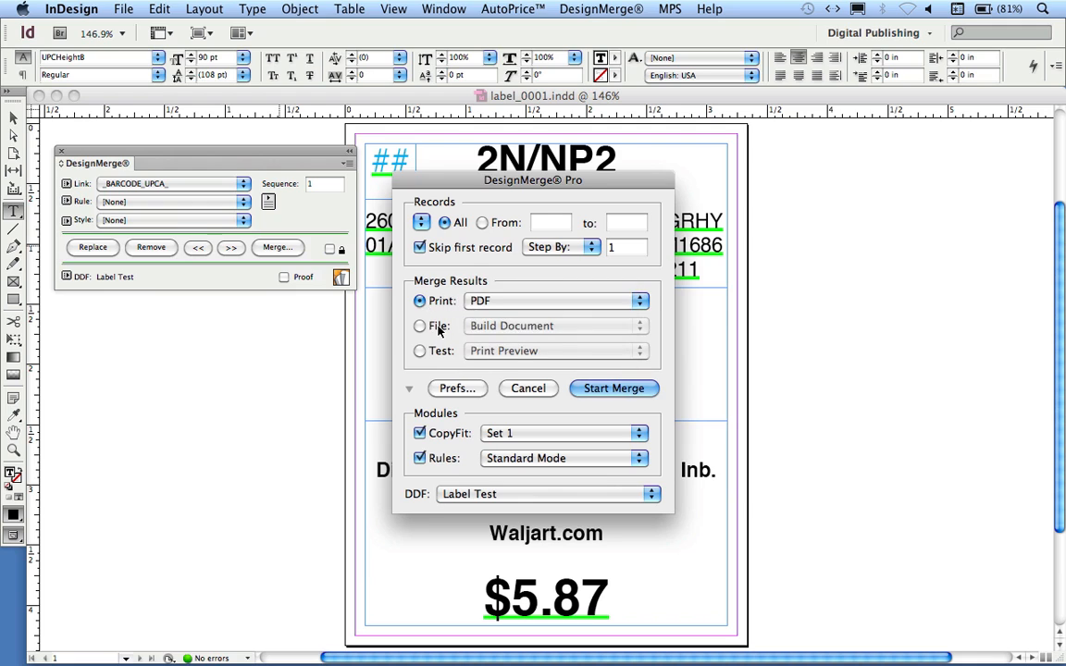
left_click(427, 327)
Set the merge results to the Print Preview test and start the merge for all records
left_click(444, 351)
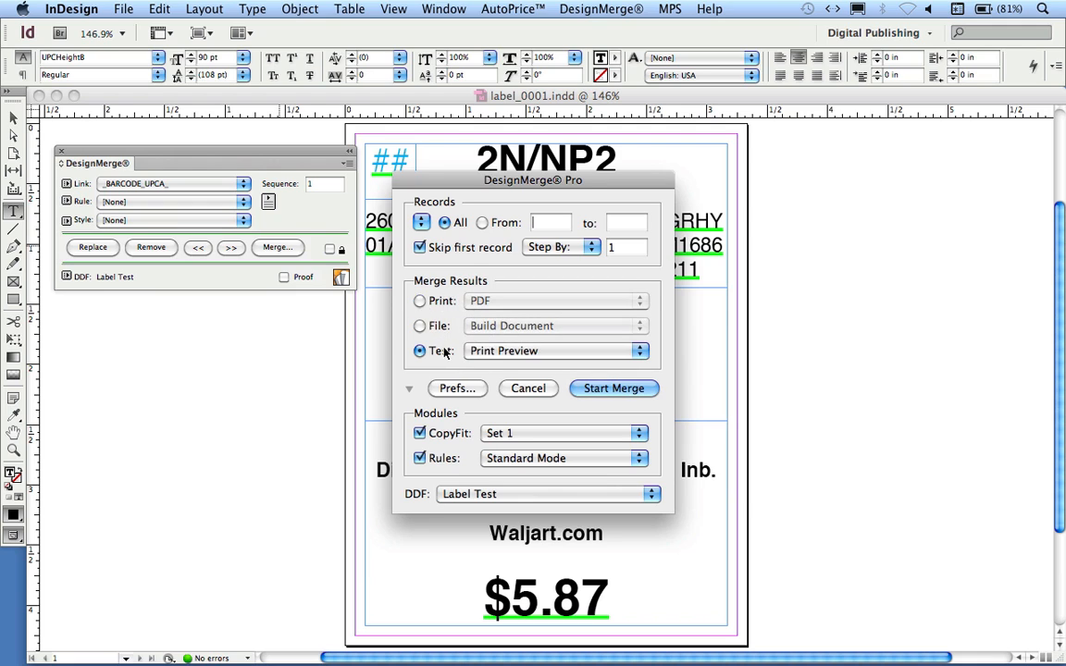
left_click(506, 351)
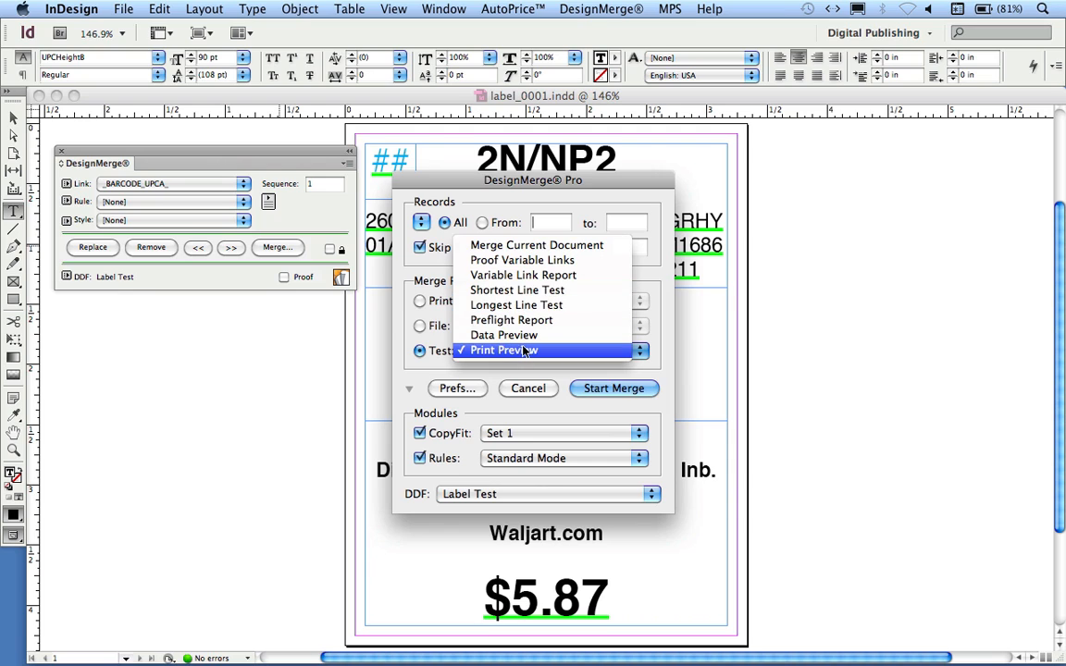
left_click(525, 352)
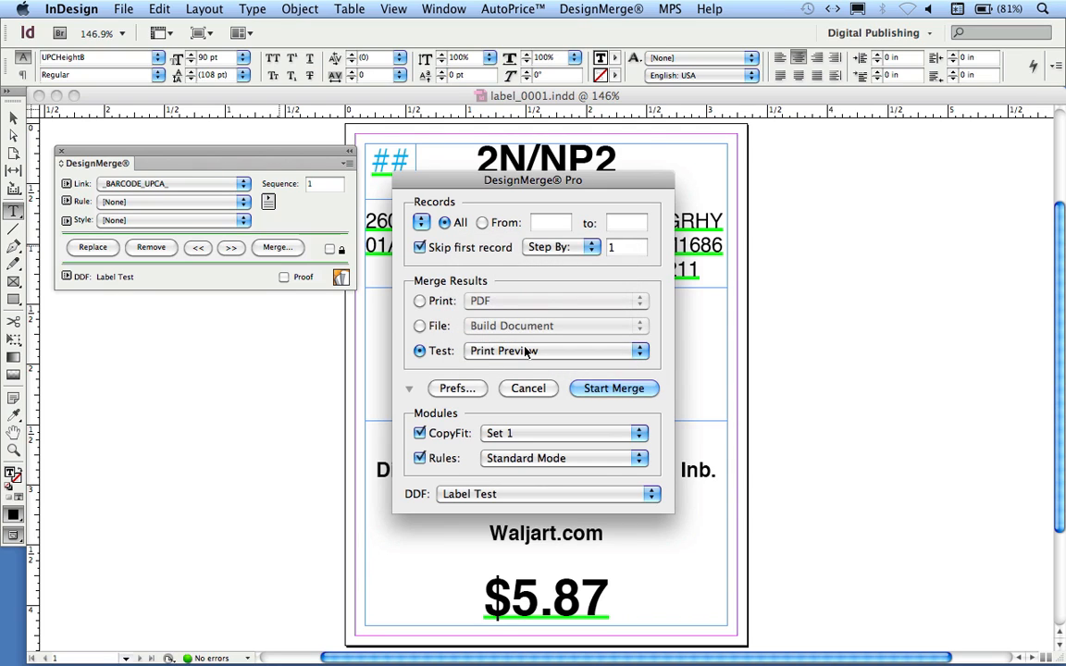
left_click(619, 390)
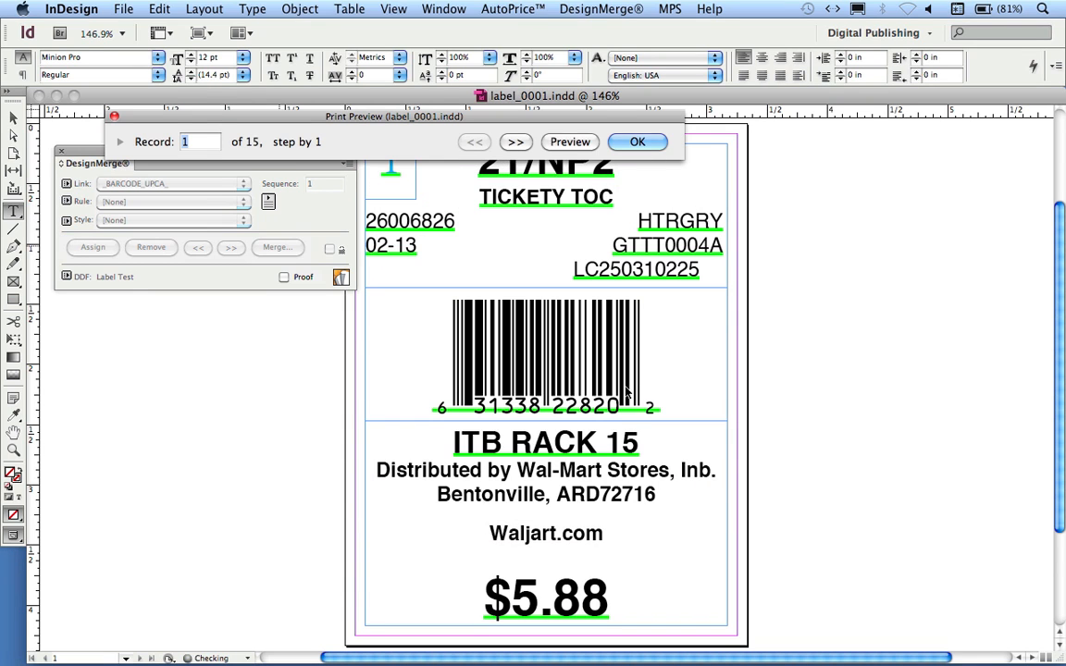
Step forward through the merged label records in Print Preview, moving the preview window to uncover the label data and barcode
left_click_drag(514, 128, 719, 336)
left_click(725, 352)
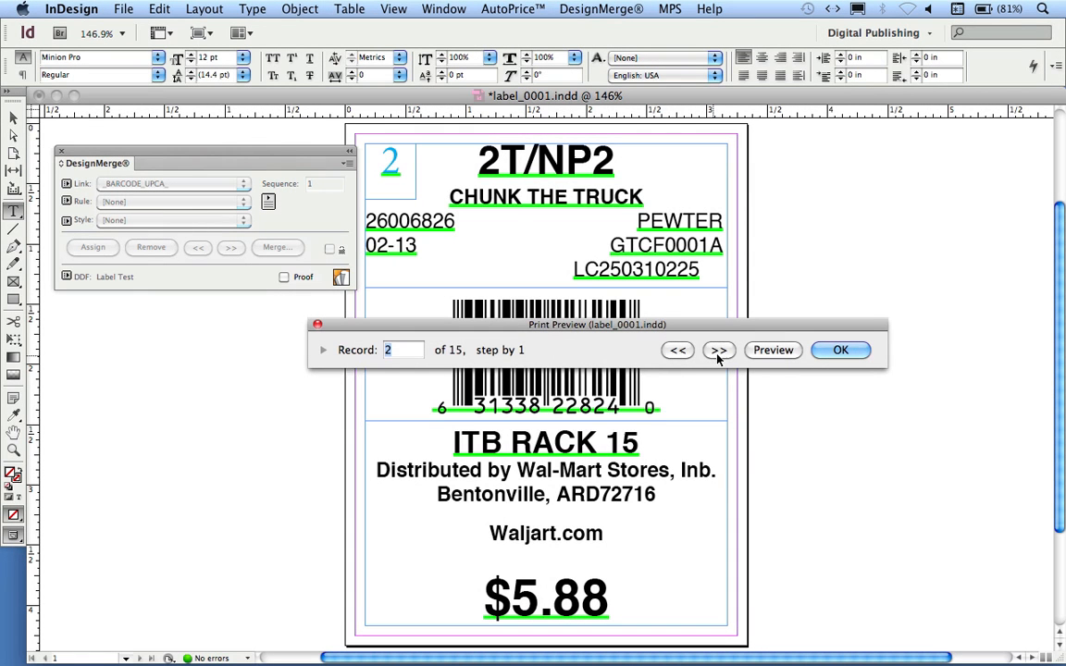
left_click(719, 352)
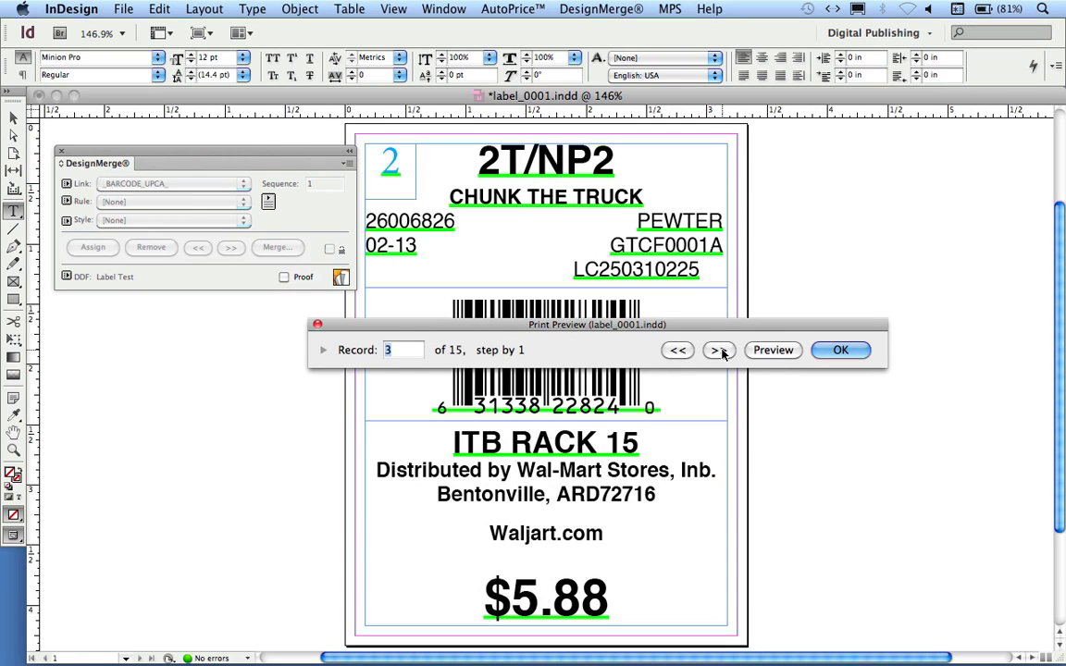
left_click(720, 350)
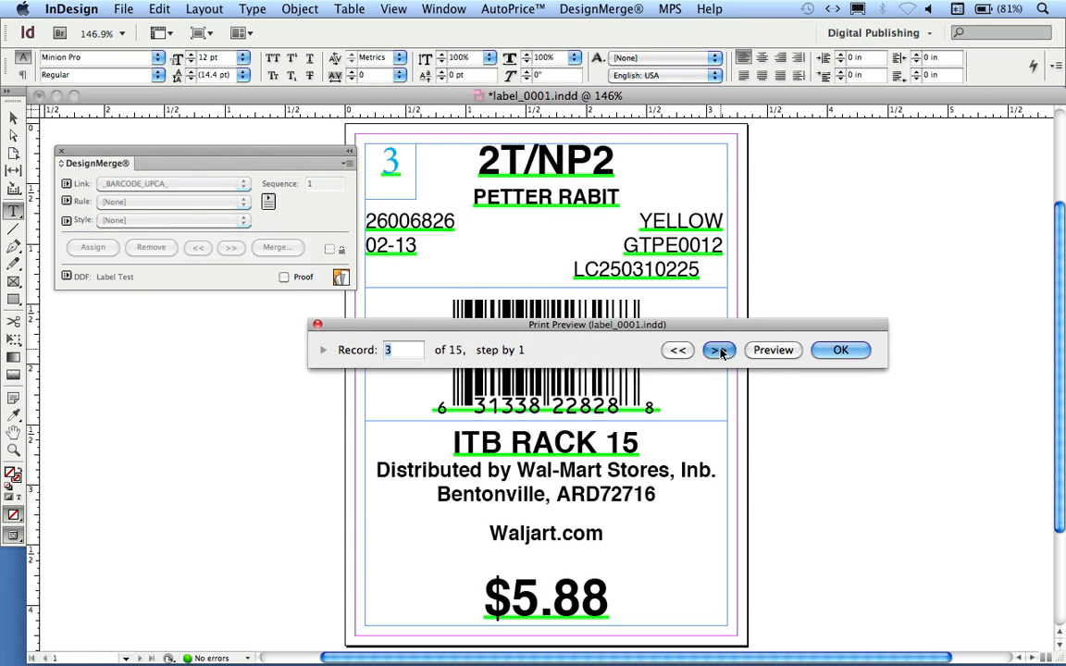
left_click_drag(678, 329, 659, 267)
left_click(700, 288)
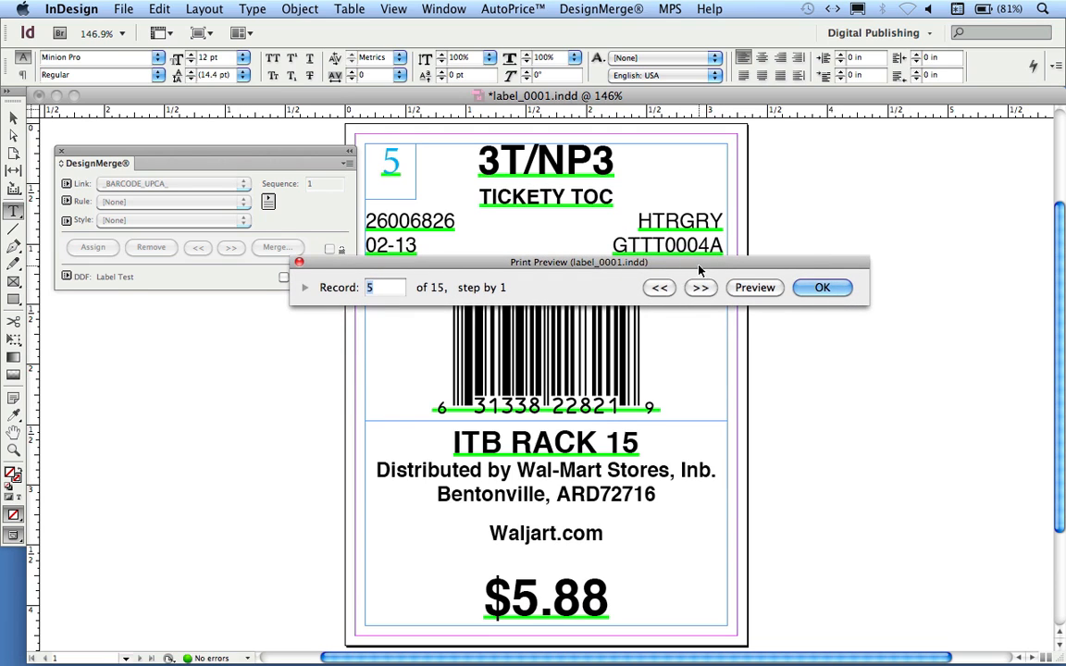
left_click_drag(698, 268, 697, 320)
left_click(699, 340)
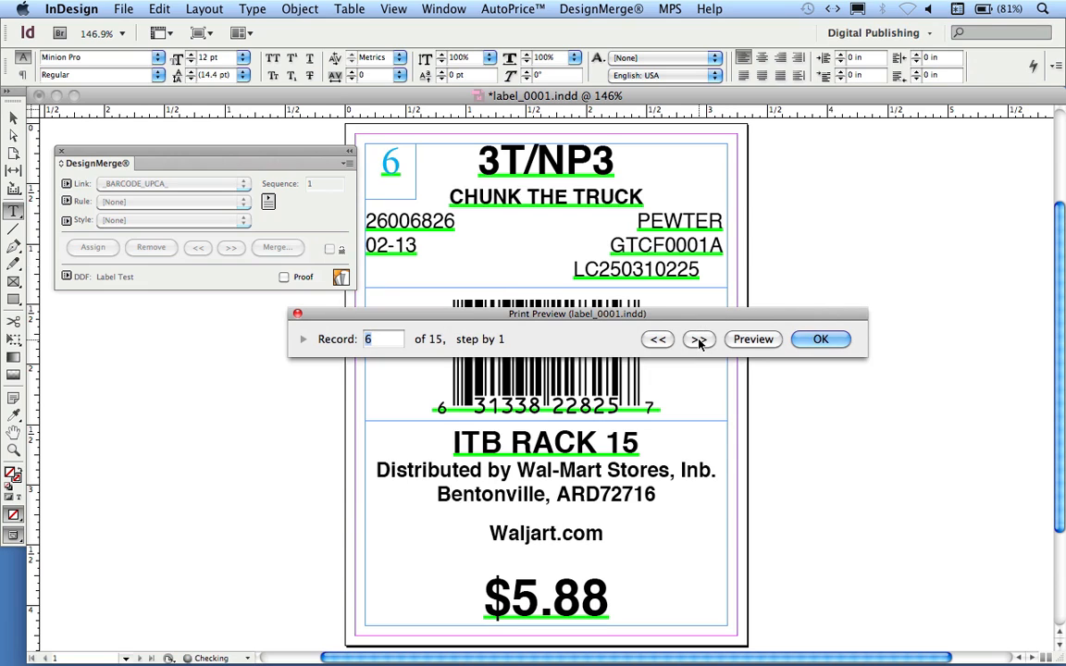
left_click(698, 340)
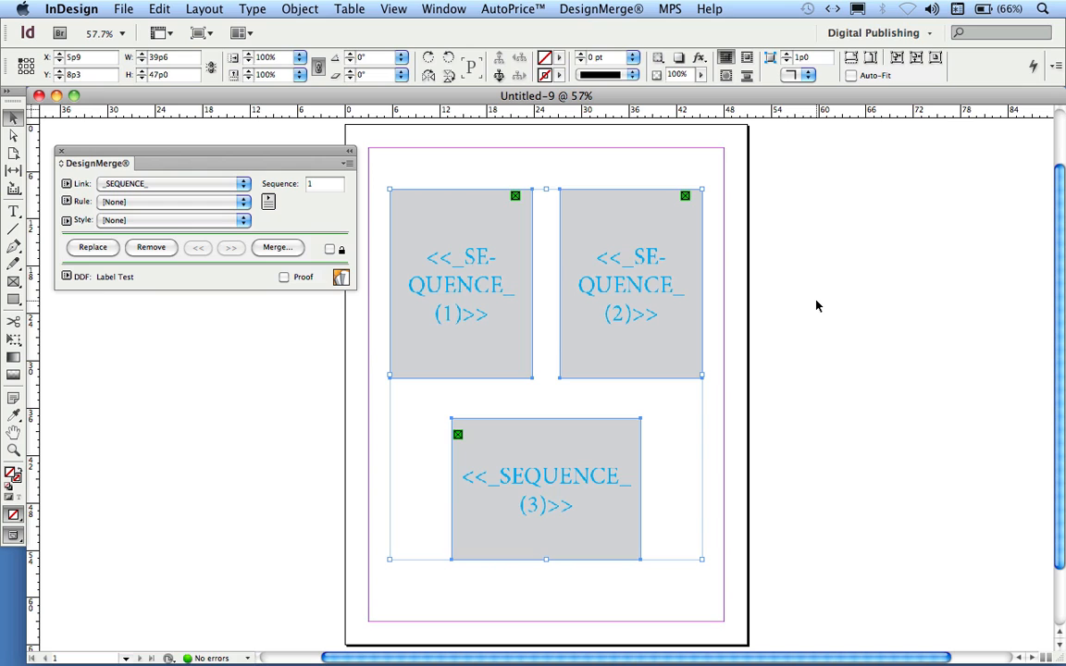
Build the multi-up layout by importing the 1-up GroupPicture label_0001.indd from the Bar Code Demo folder's GroupPictures subfolder
left_click(871, 315)
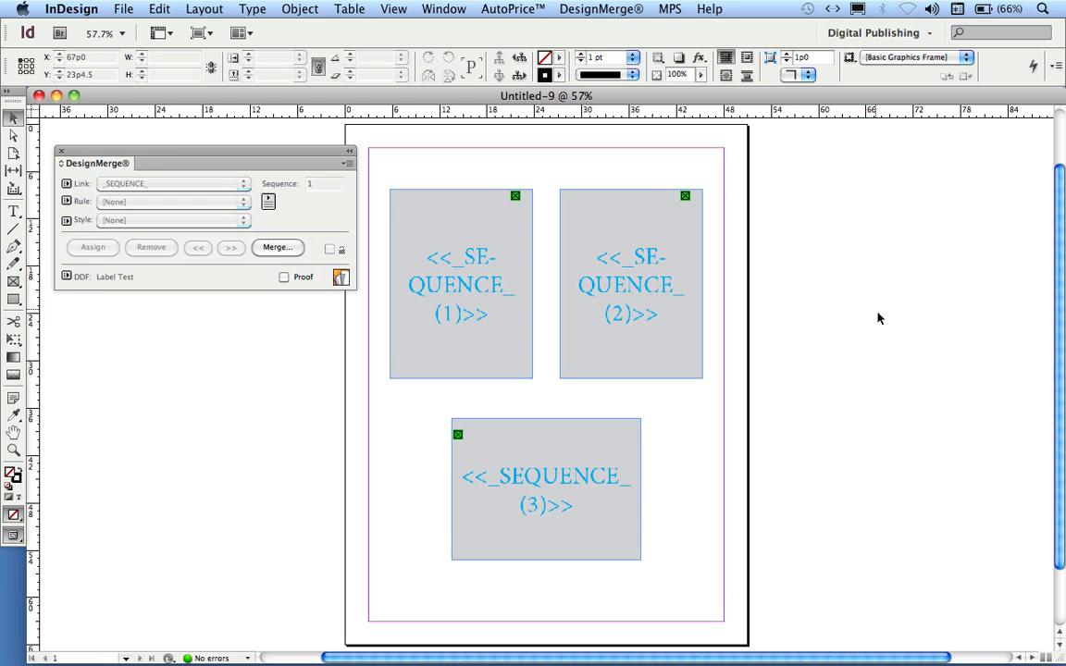
left_click(595, 10)
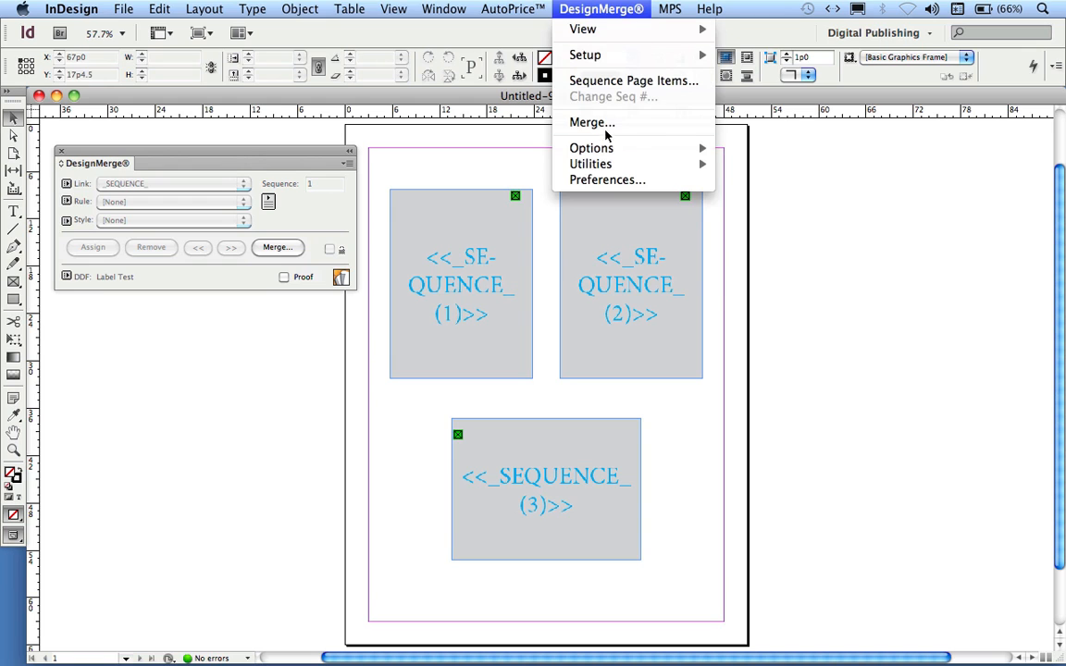
mouse_move(662, 150)
mouse_move(745, 153)
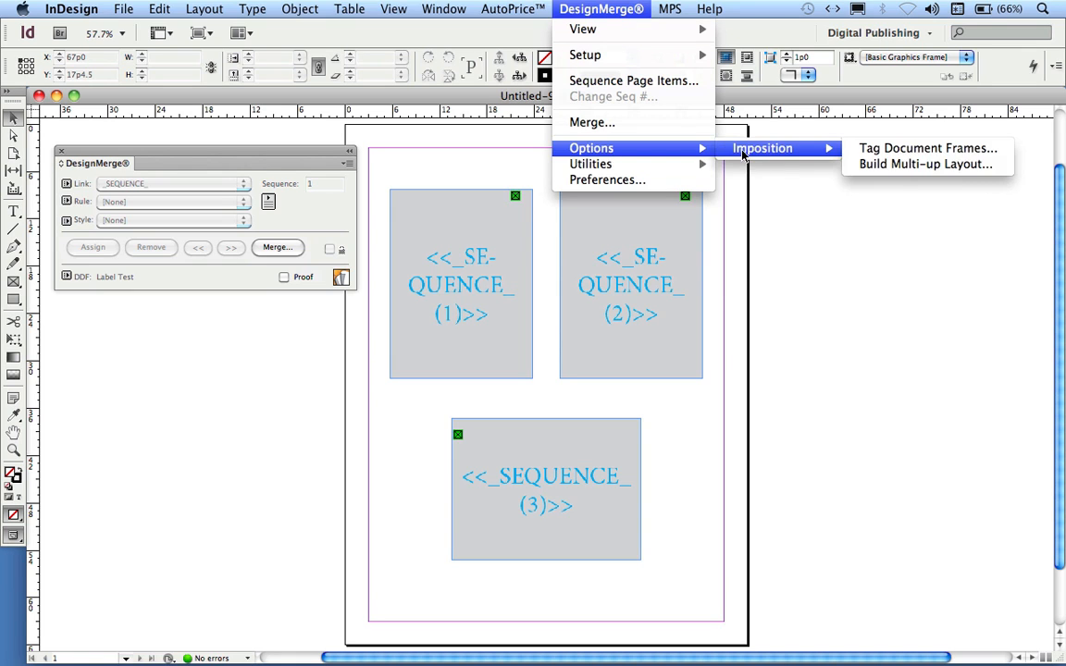
left_click(900, 164)
left_click(448, 133)
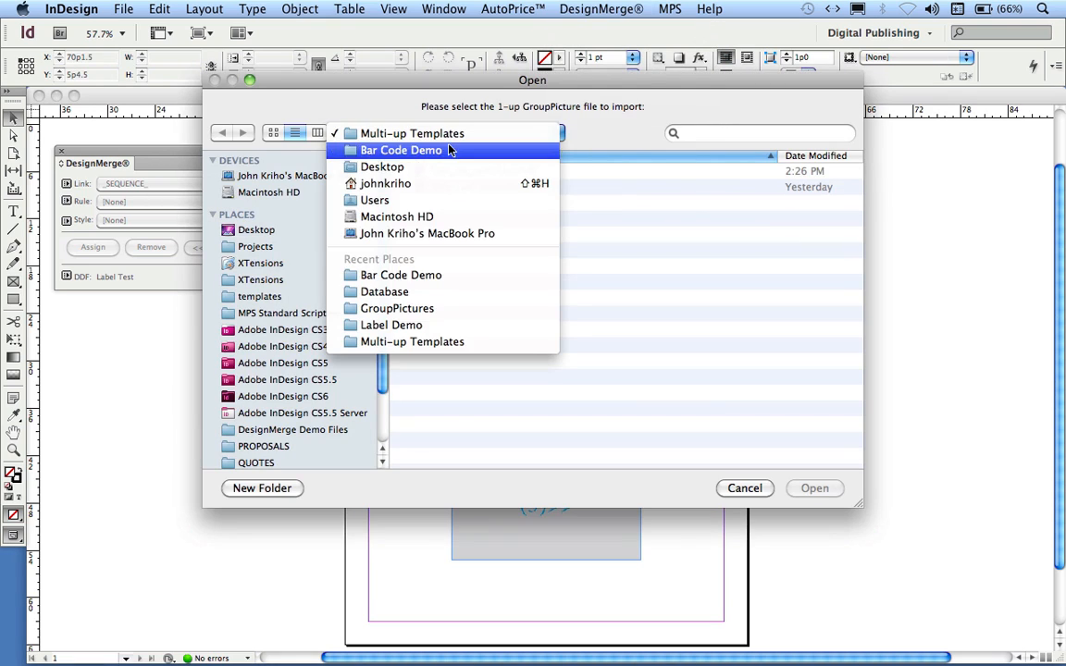
left_click(447, 147)
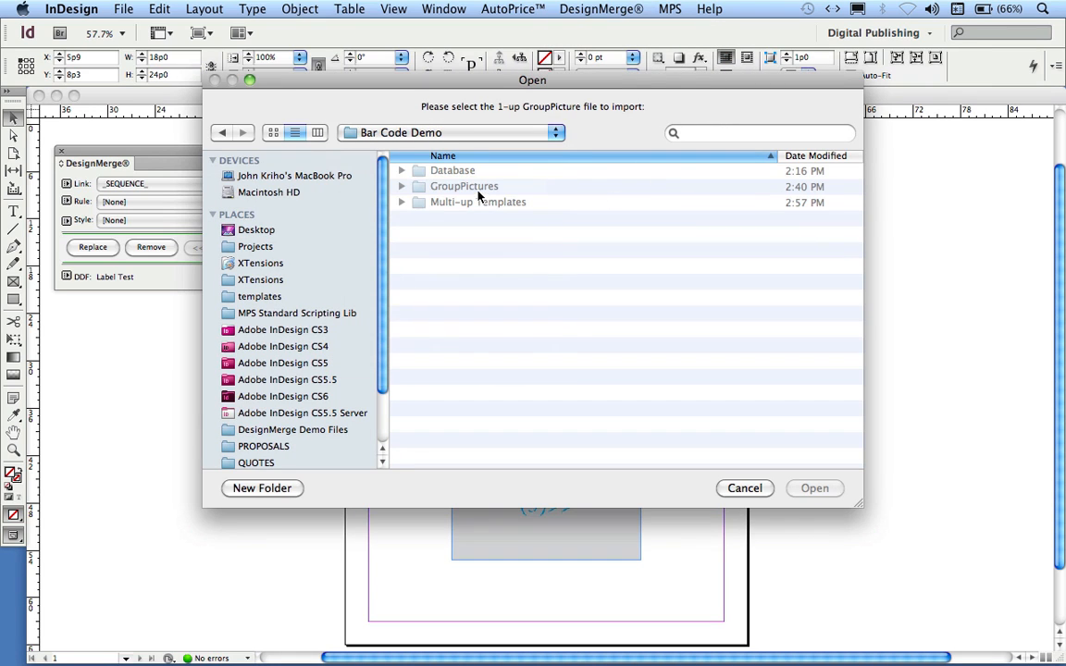
double_click(479, 189)
left_click(503, 170)
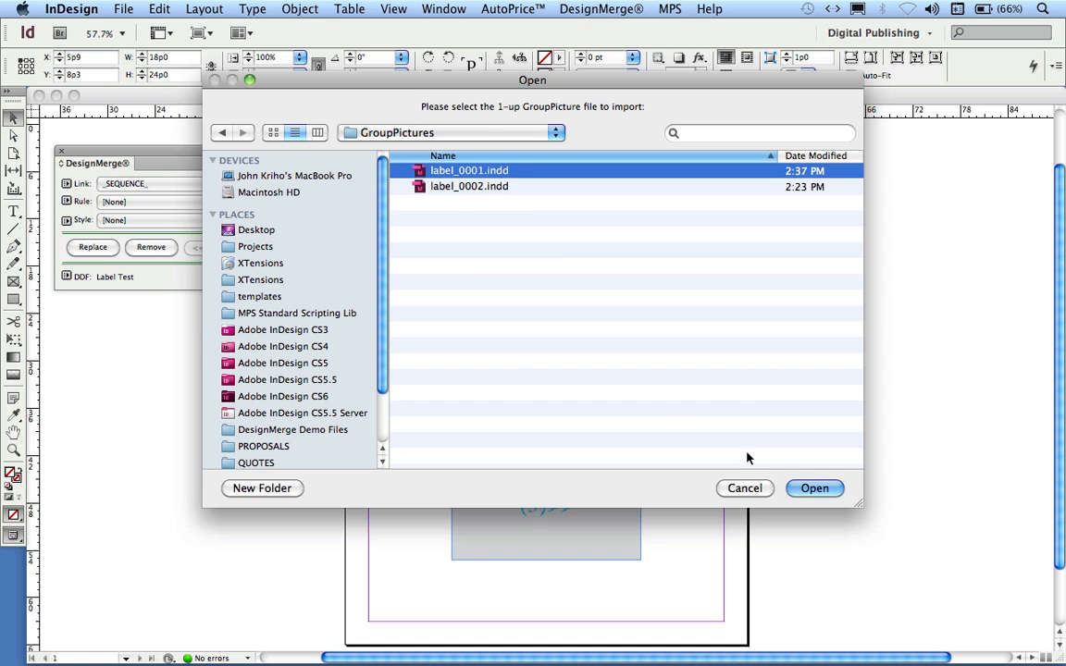
left_click(814, 488)
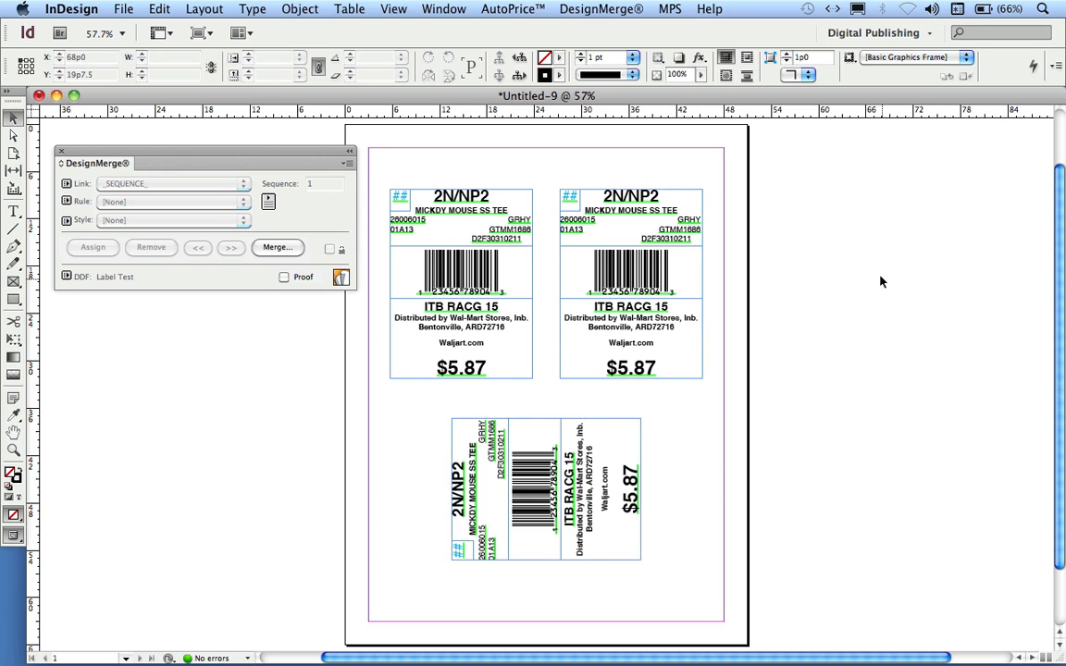
Save the multi-up document as test in the Bar Code Demo folder
key("super+s")
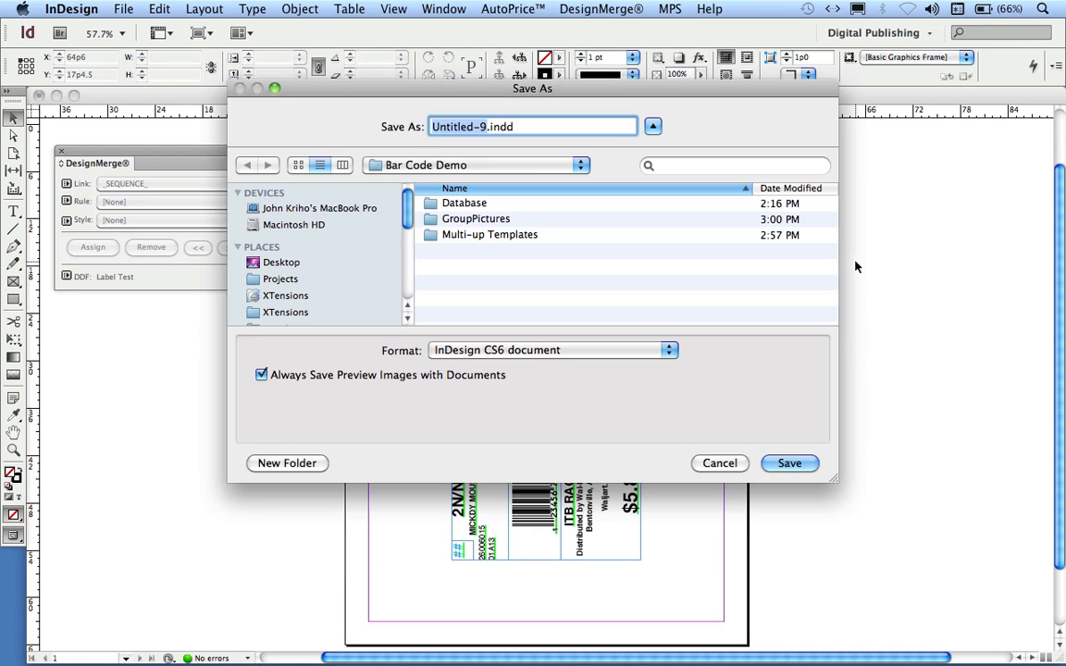
type("test")
key("Return")
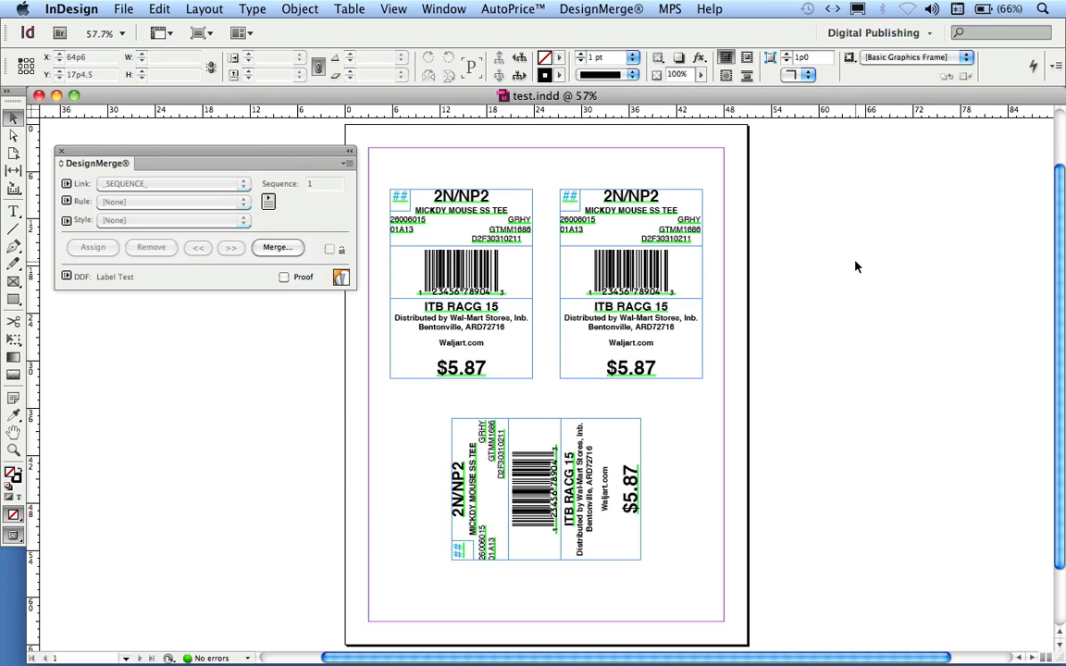
Set the merge to step by 3 records with the Print Preview test as its result, and start it
left_click(290, 248)
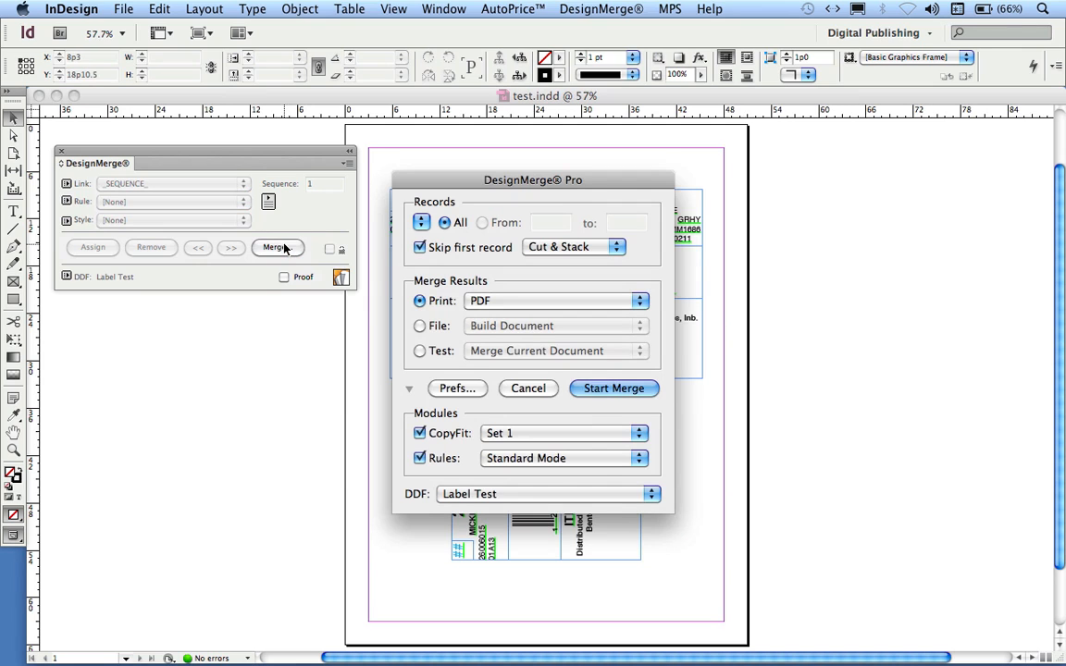
left_click(435, 354)
left_click(558, 248)
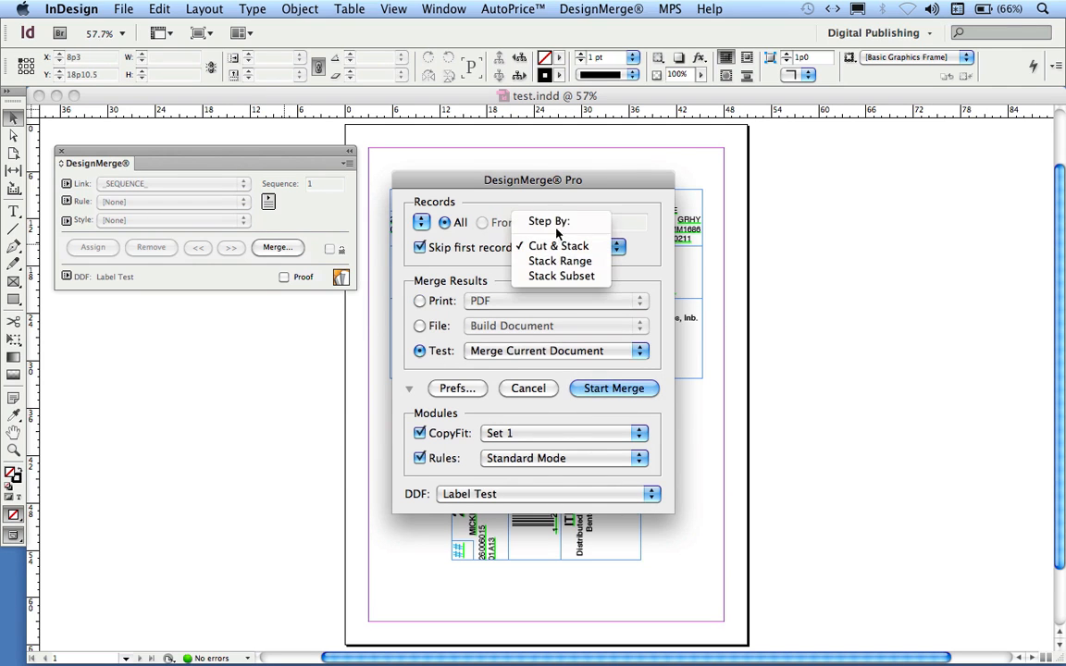
left_click(560, 223)
left_click(549, 351)
left_click(491, 454)
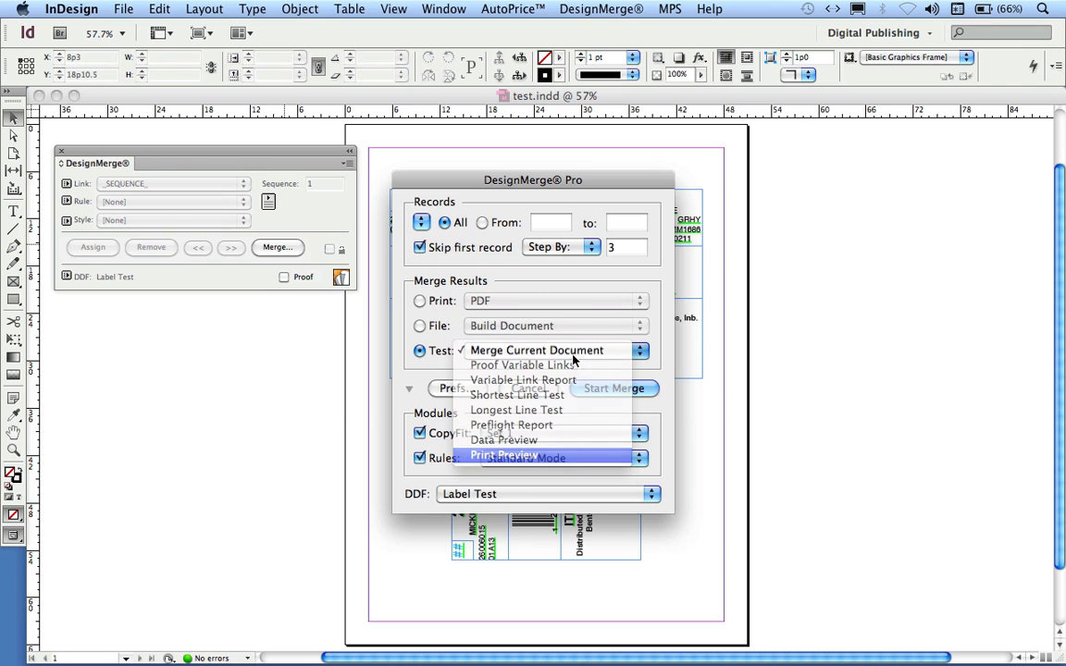
left_click(613, 387)
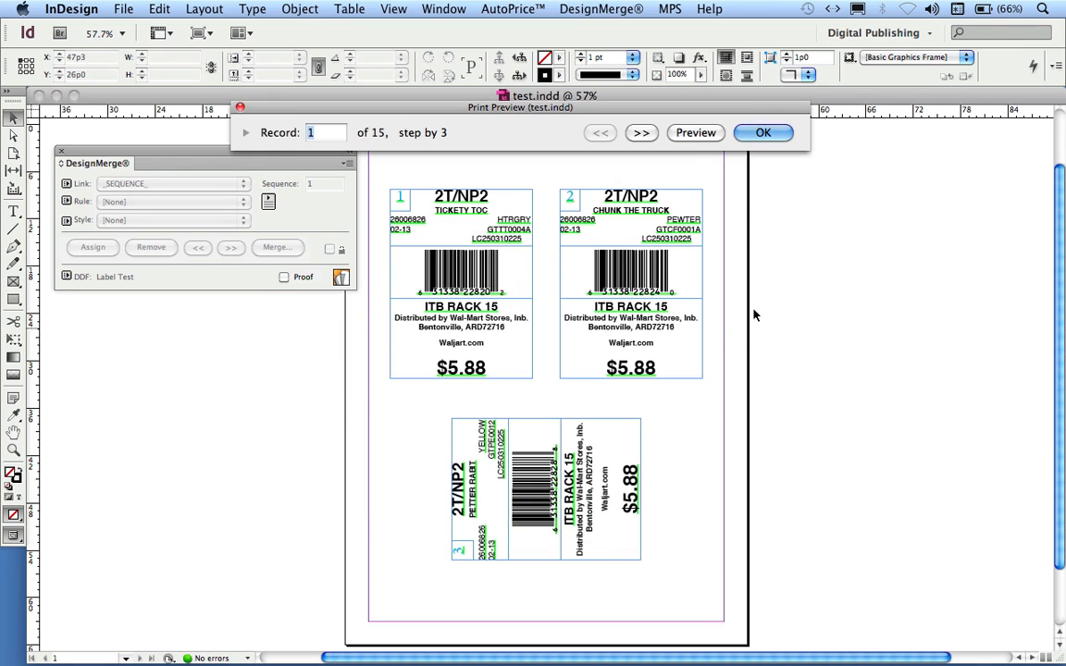
Step forward through the merged label sets in Print Preview up to record 10, and close the preview
left_click(642, 133)
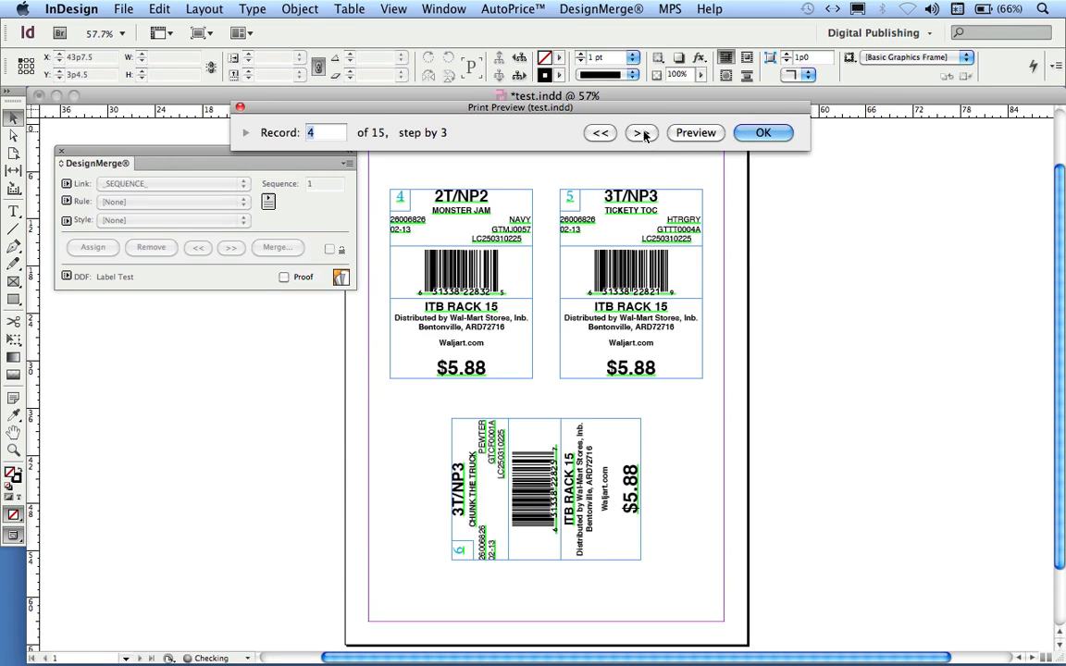
left_click(642, 133)
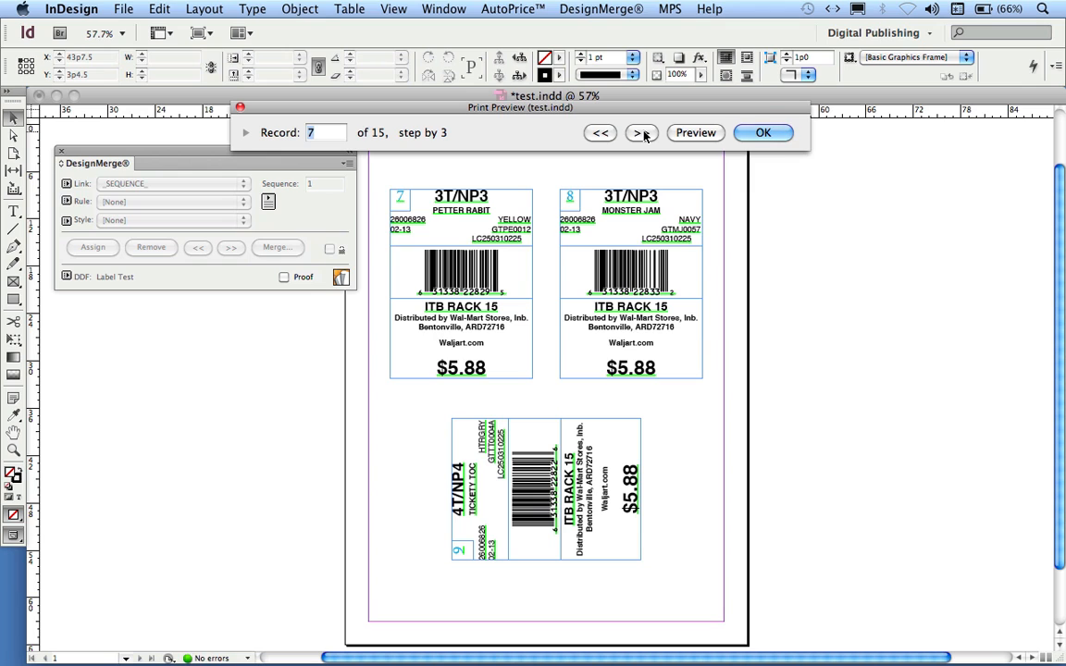
left_click(642, 133)
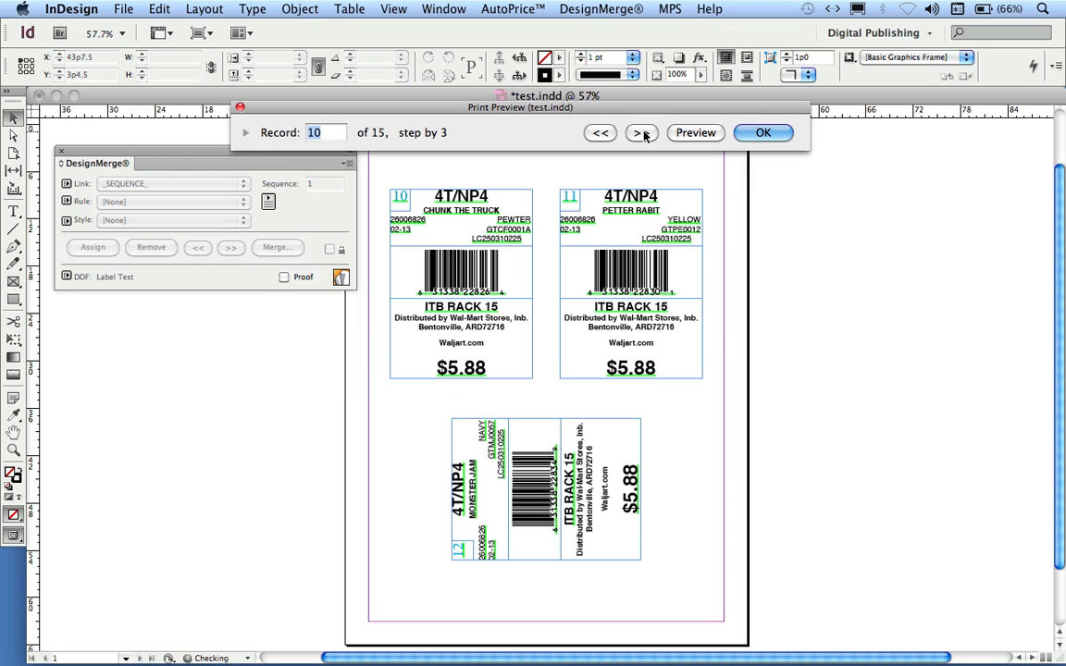
left_click(764, 132)
Set the merge results to the Build Document file output and start the merge for all records
left_click(277, 247)
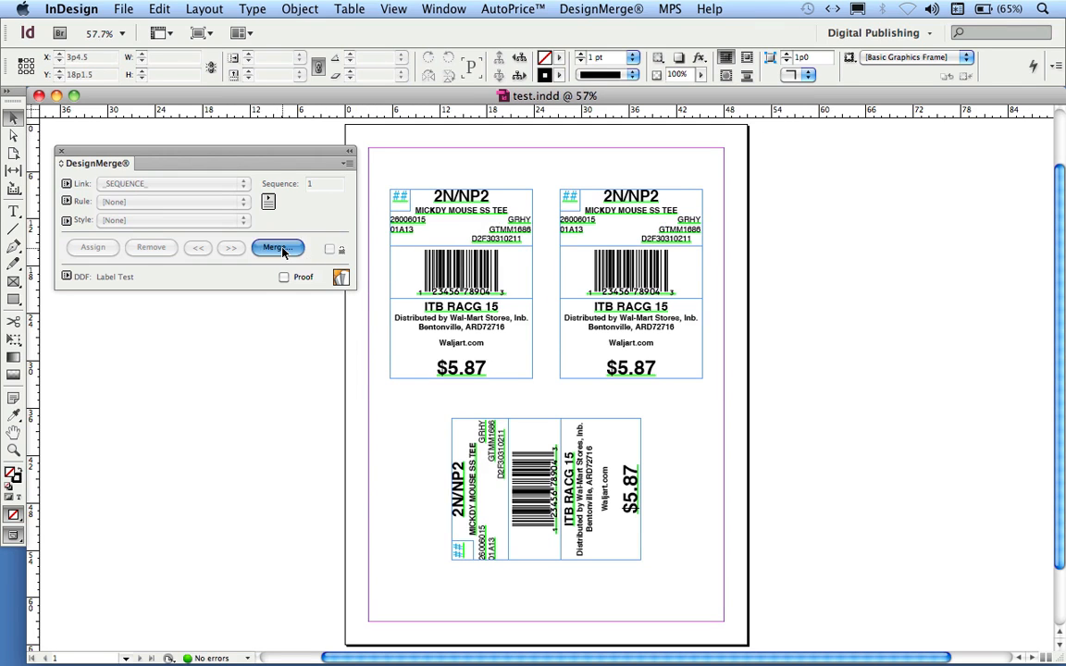
left_click(433, 328)
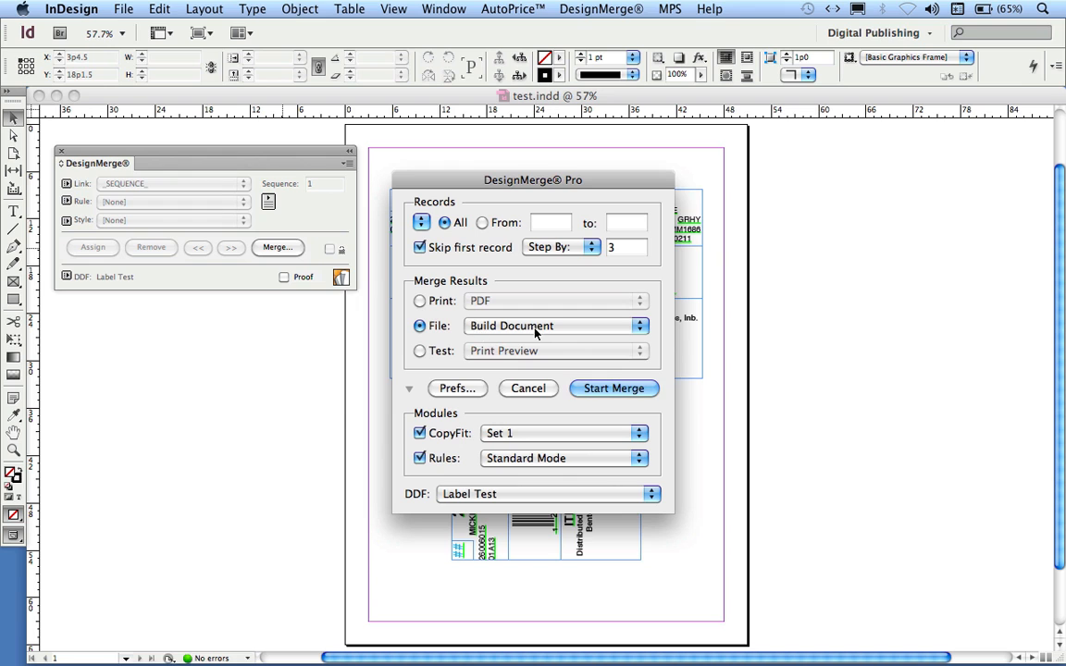
left_click(614, 388)
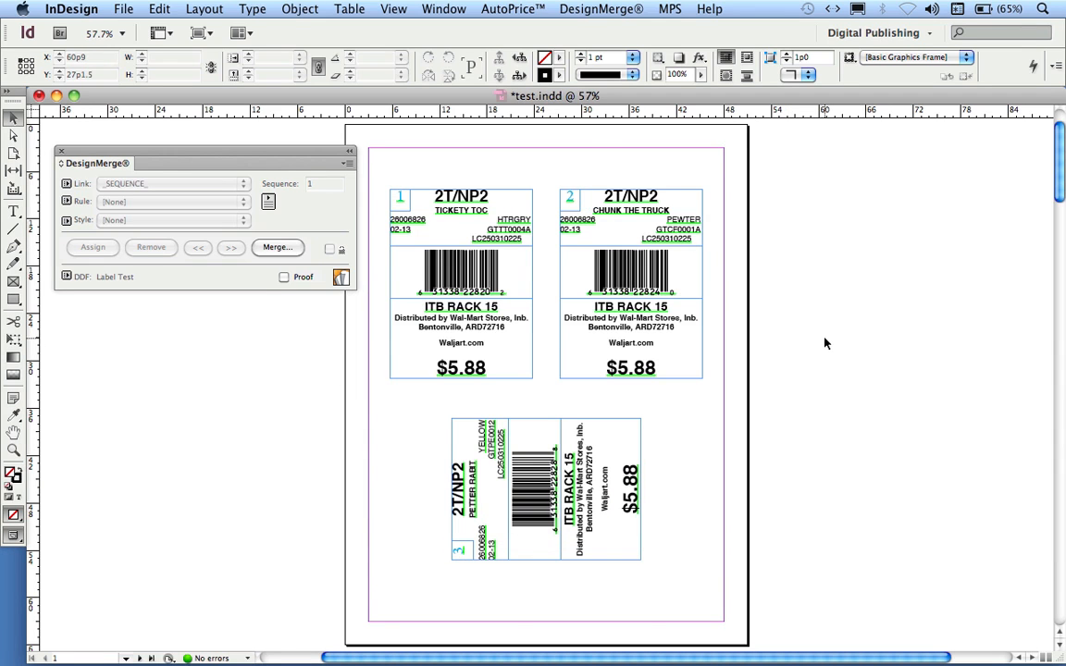
Examine the order of the sequence numbers and label data across the merged pages, and return to the first page
scroll(826, 343, "down", 10)
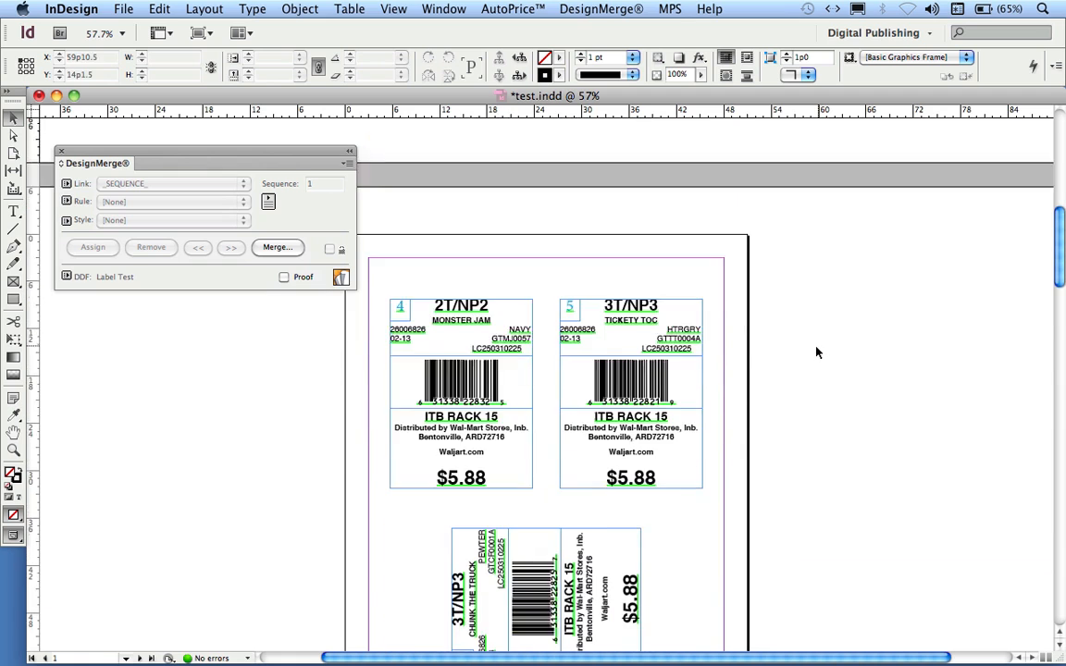
scroll(816, 352, "down", 5)
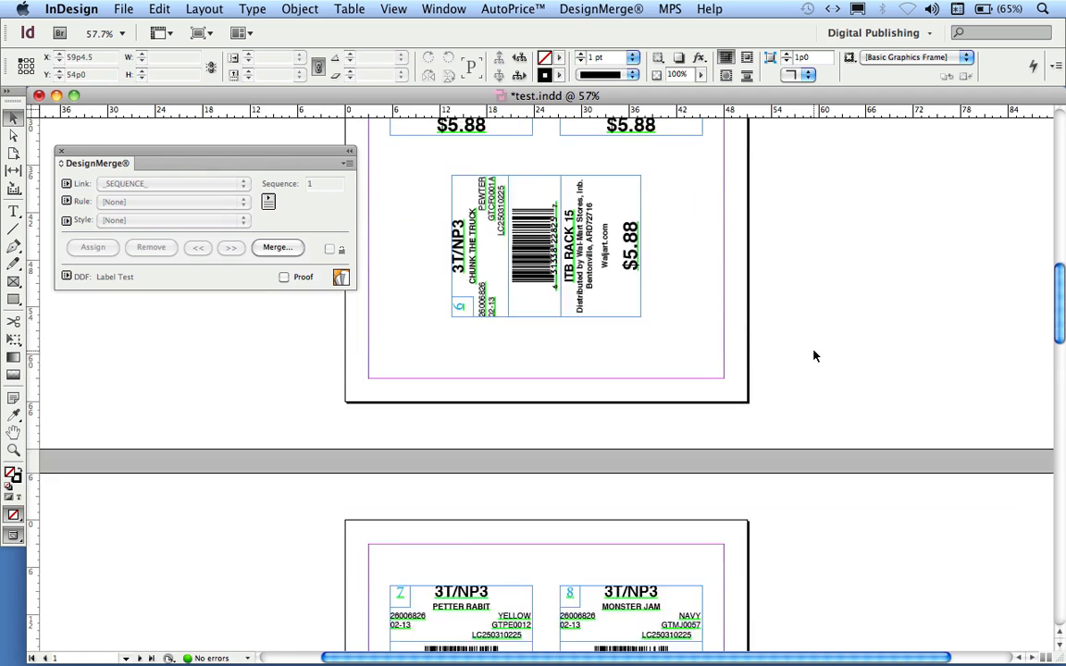
scroll(814, 355, "down", 5)
scroll(811, 357, "down", 5)
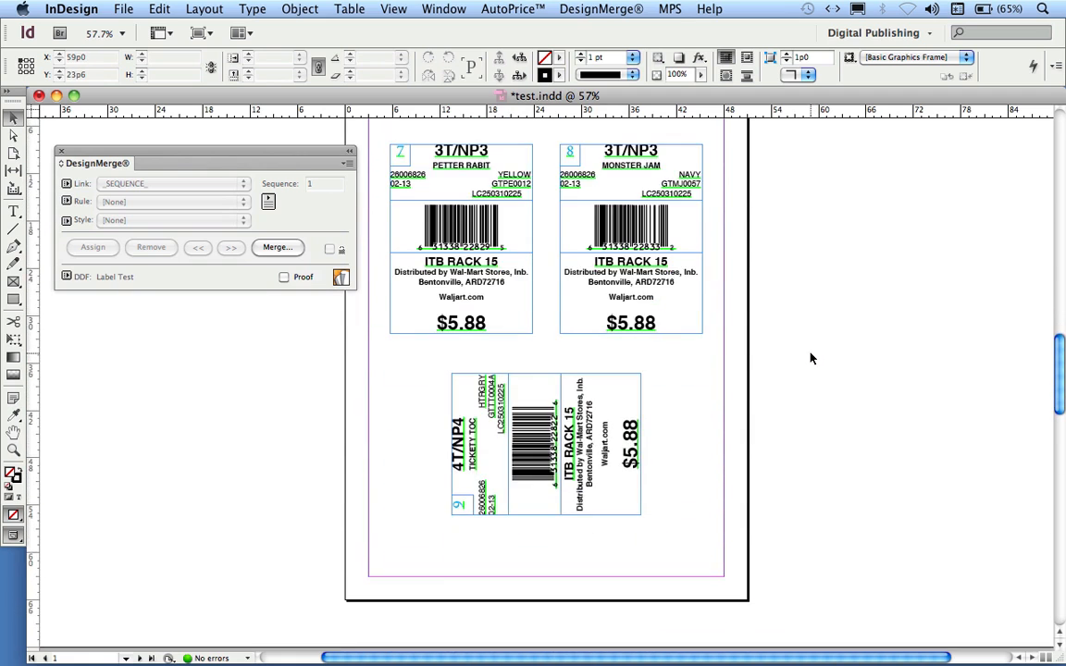
scroll(810, 358, "down", 10)
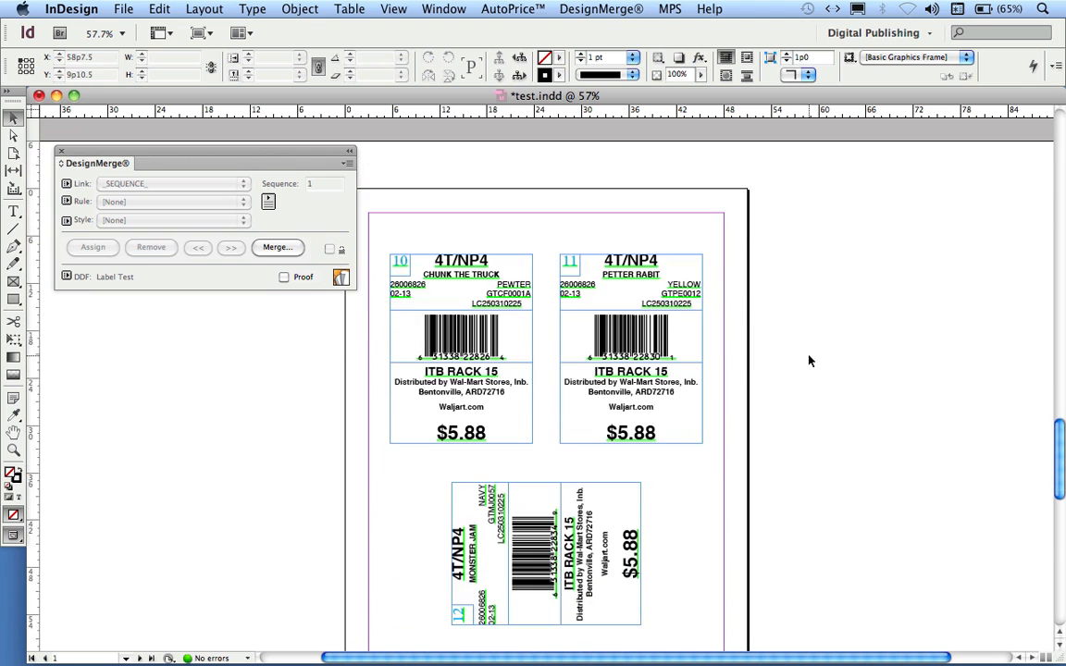
scroll(809, 361, "down", 3)
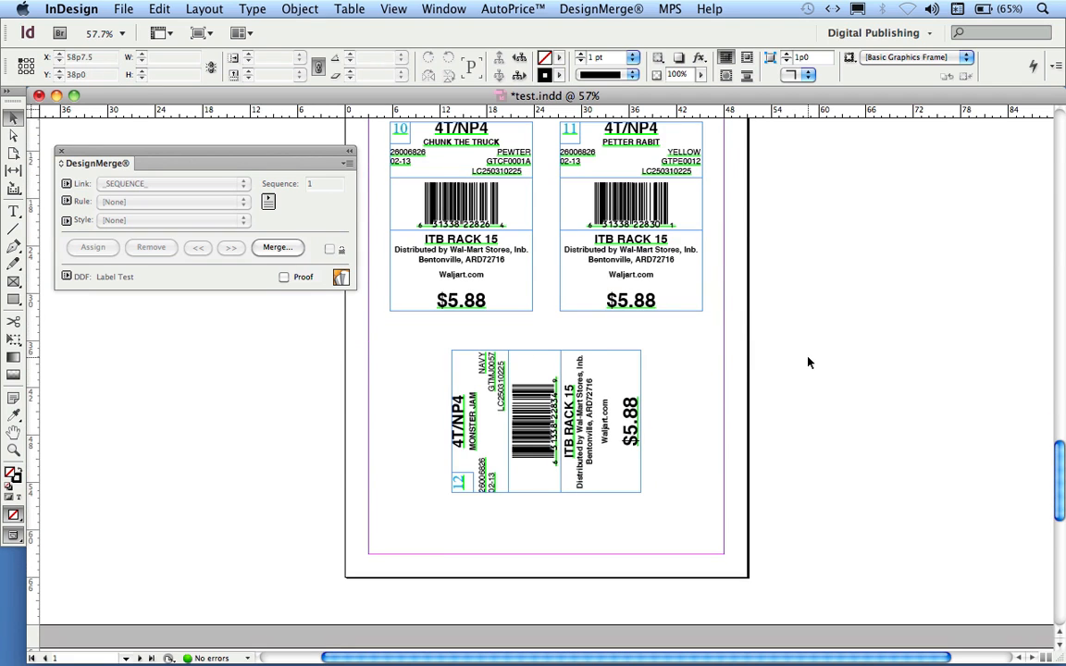
scroll(808, 363, "up", 10)
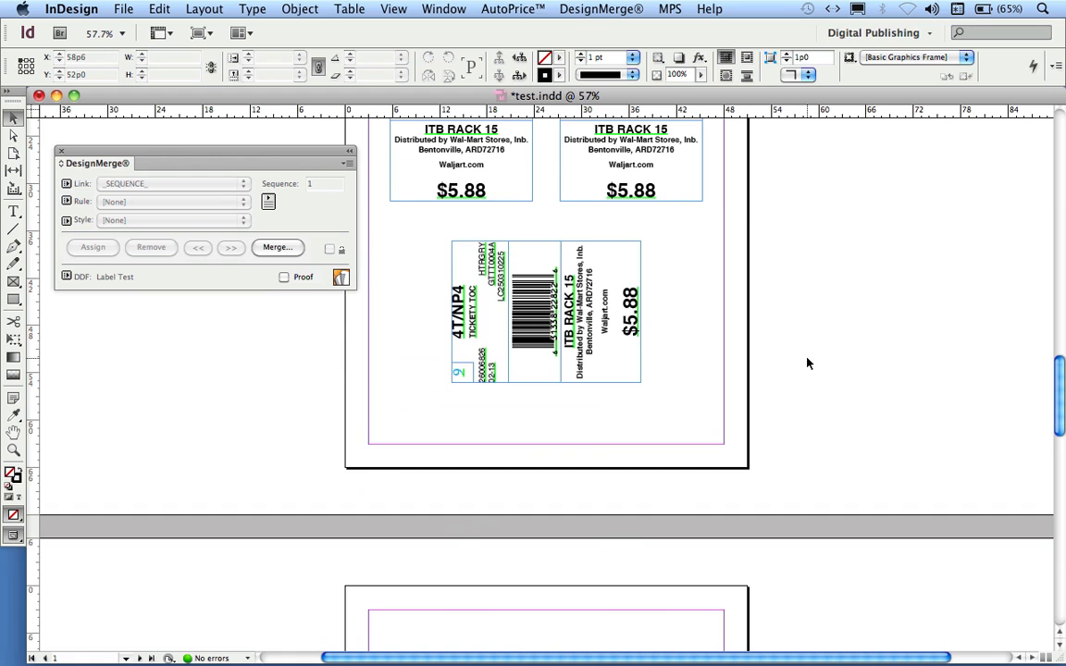
scroll(807, 363, "up", 5)
scroll(807, 363, "up", 12)
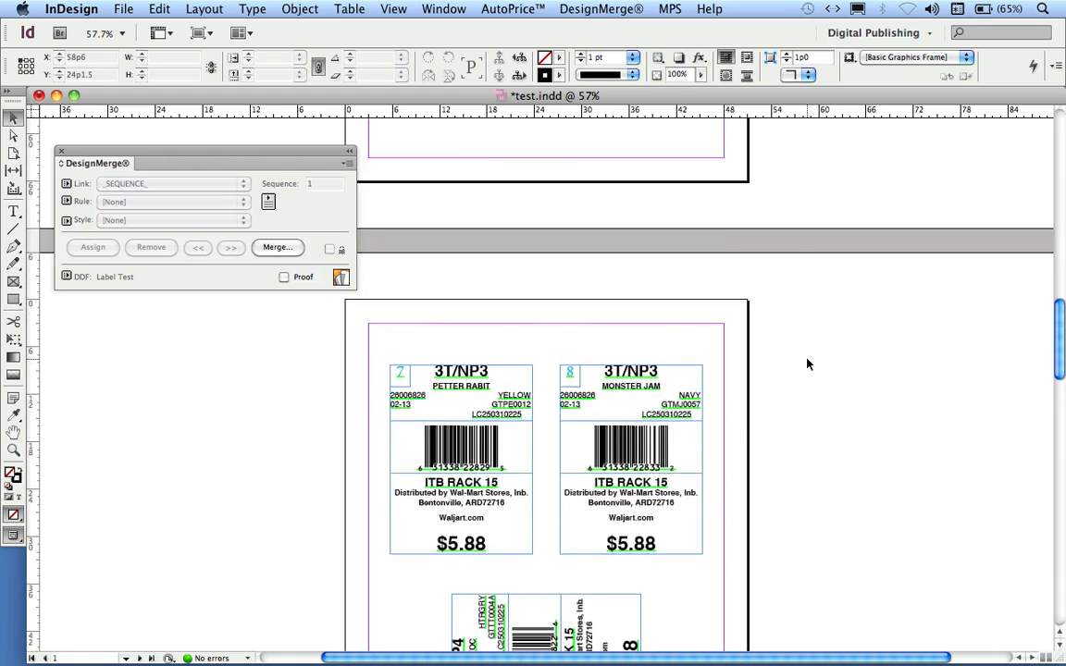
scroll(807, 364, "up", 12)
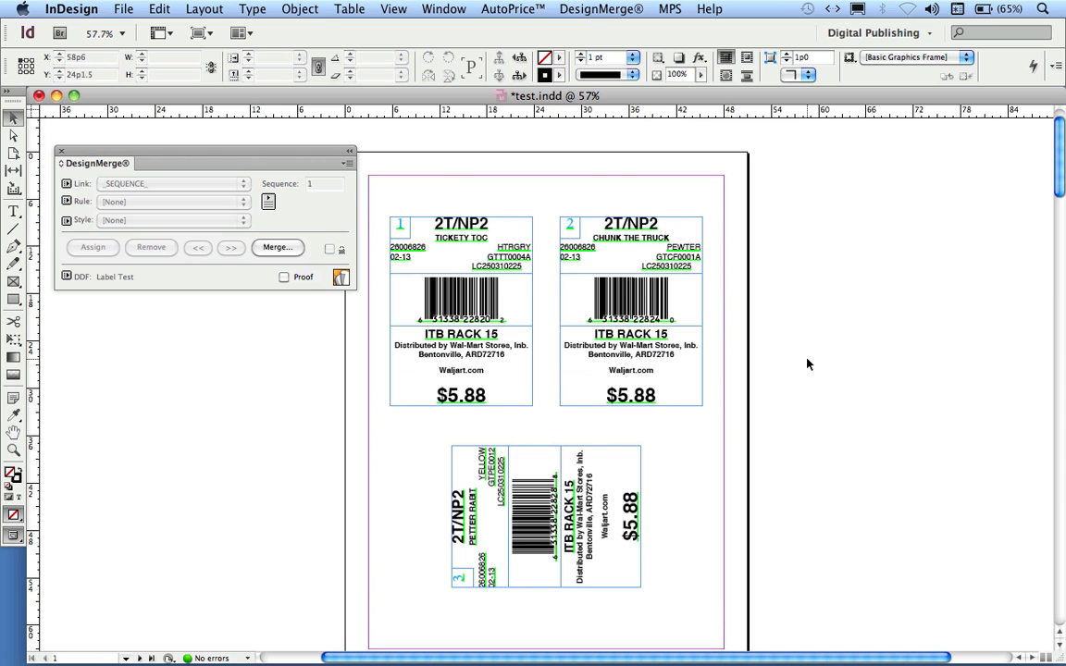
scroll(807, 363, "down", 2)
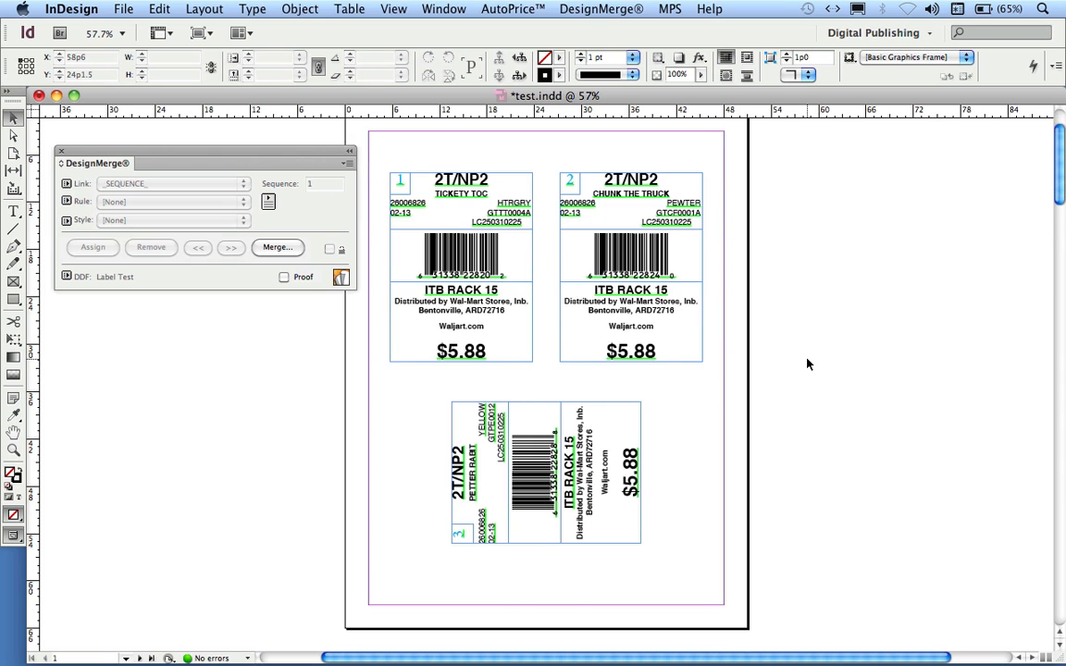
Revert test.indd to its last saved version
left_click(118, 9)
left_click(140, 164)
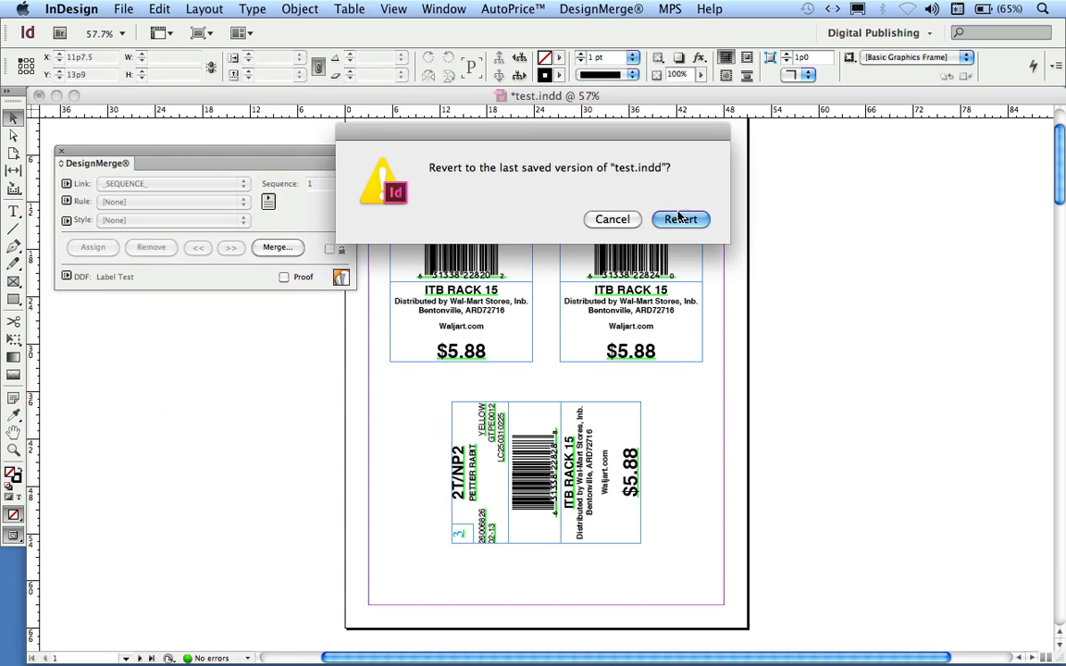
left_click(679, 218)
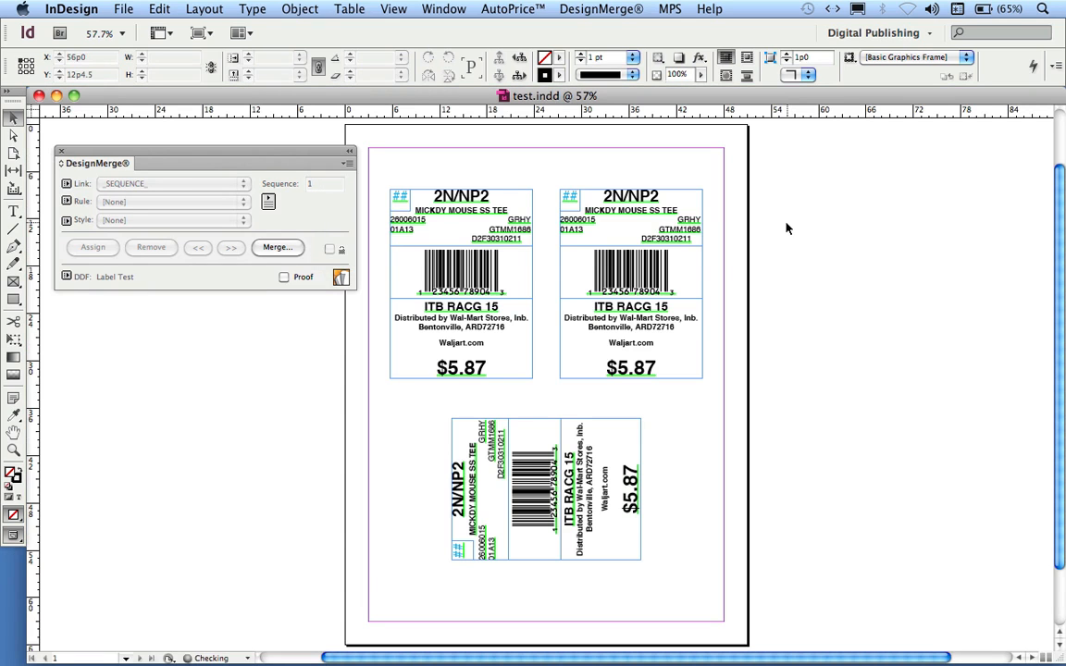
Change the record order to Cut & Stack, build the merged document, and check the label order on its pages
left_click(277, 247)
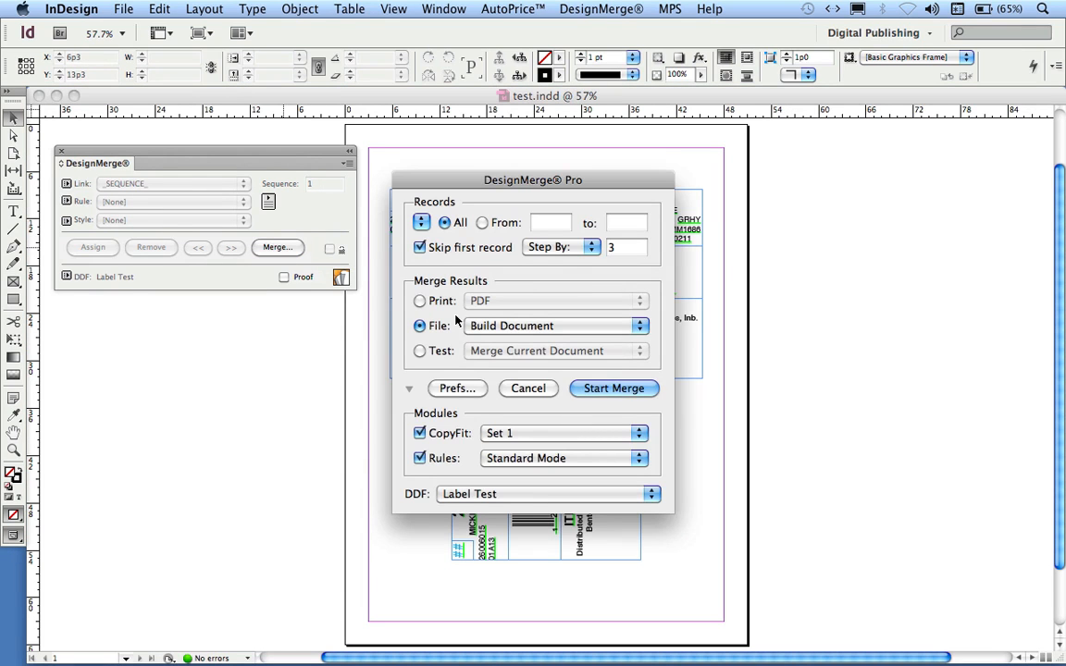
left_click(564, 249)
left_click(563, 271)
left_click(628, 388)
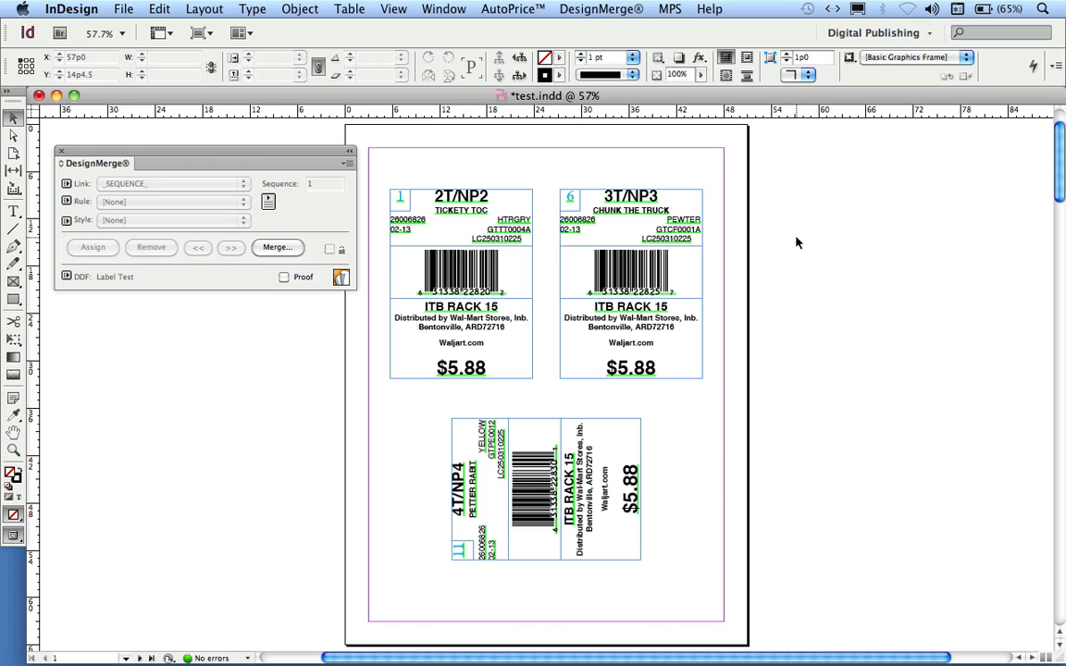
scroll(796, 242, "down", 3)
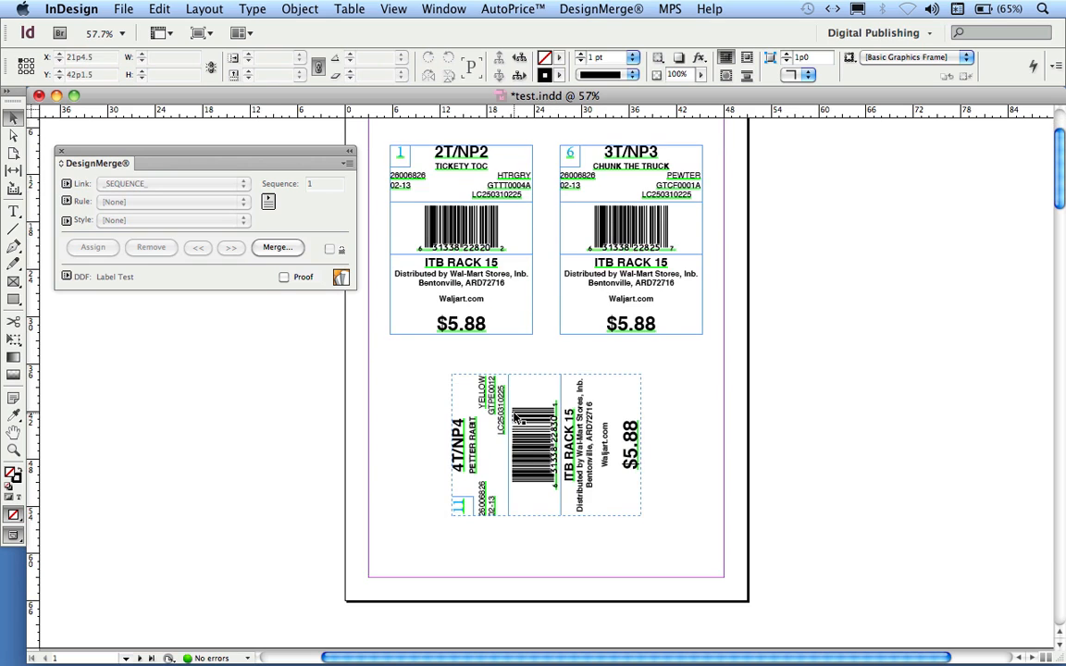
scroll(515, 418, "down", 10)
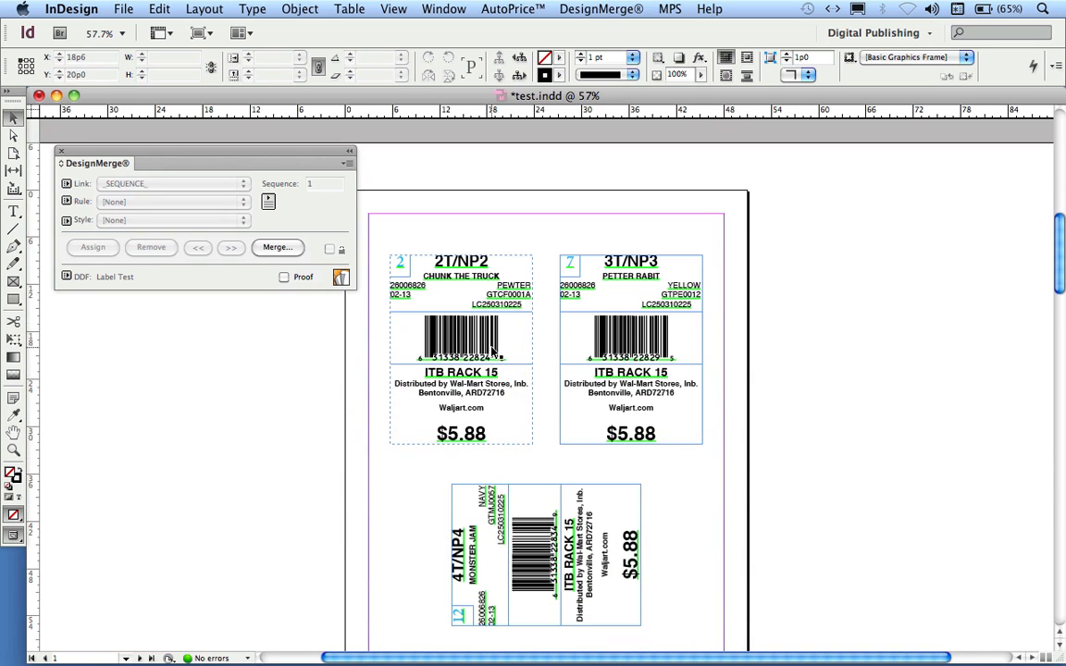
scroll(494, 351, "down", 5)
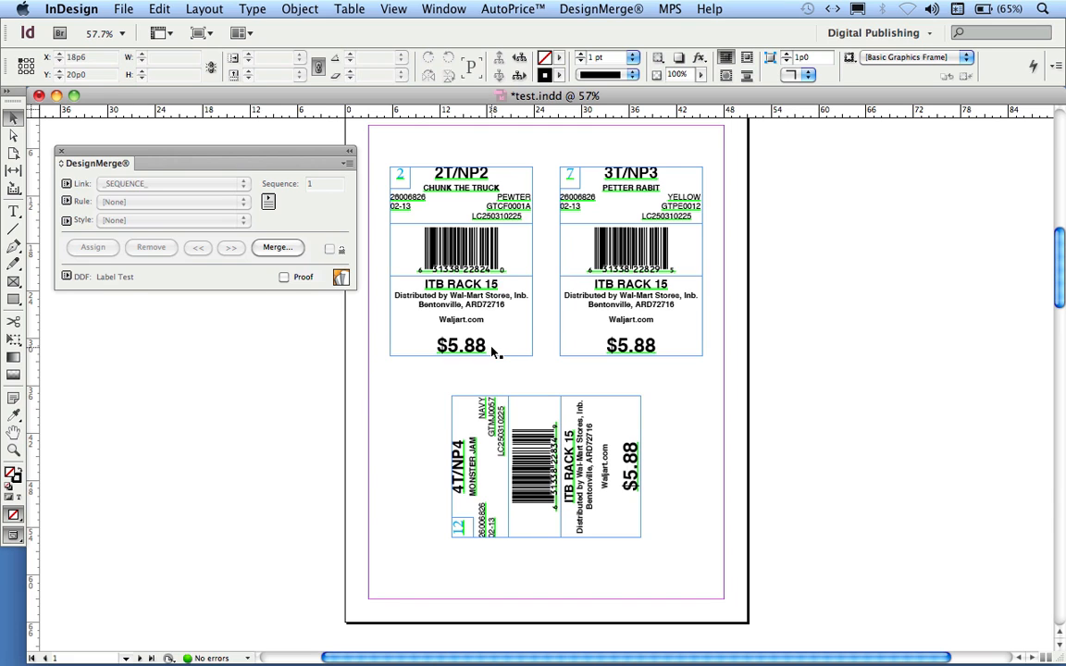
Return to the first merged page and revert test.indd to its last saved version
scroll(492, 351, "up", 20)
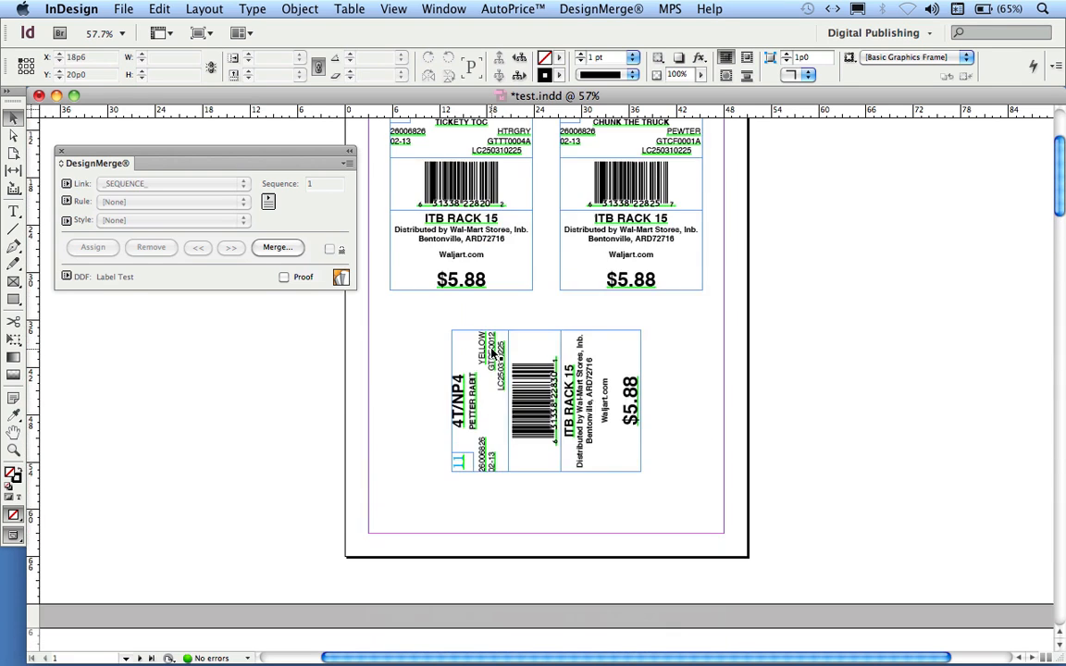
scroll(494, 351, "up", 5)
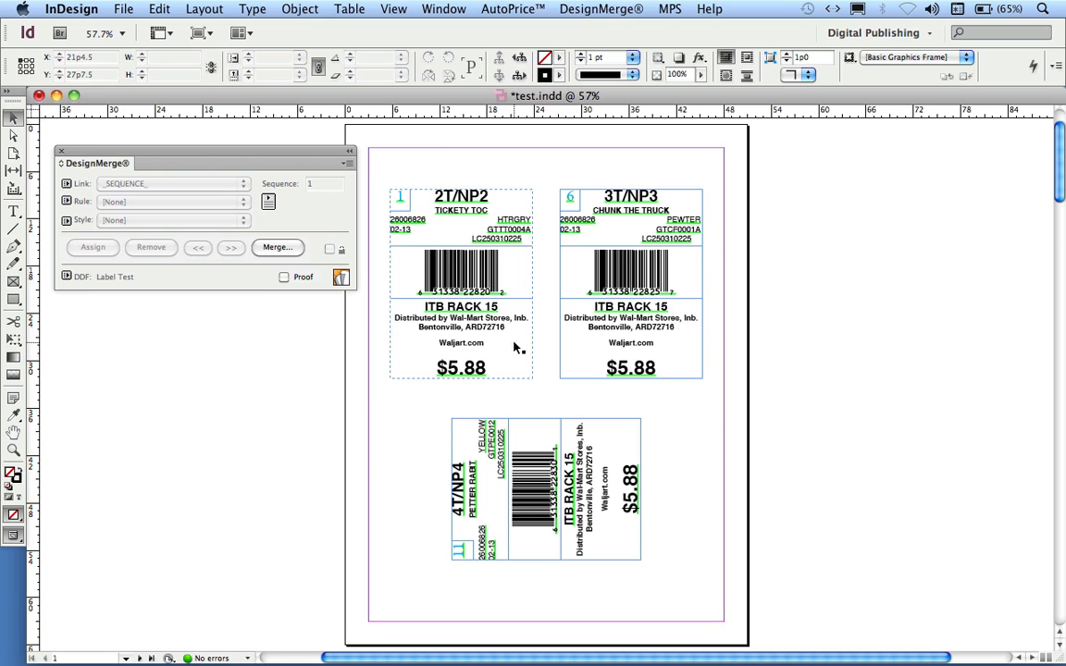
left_click(131, 7)
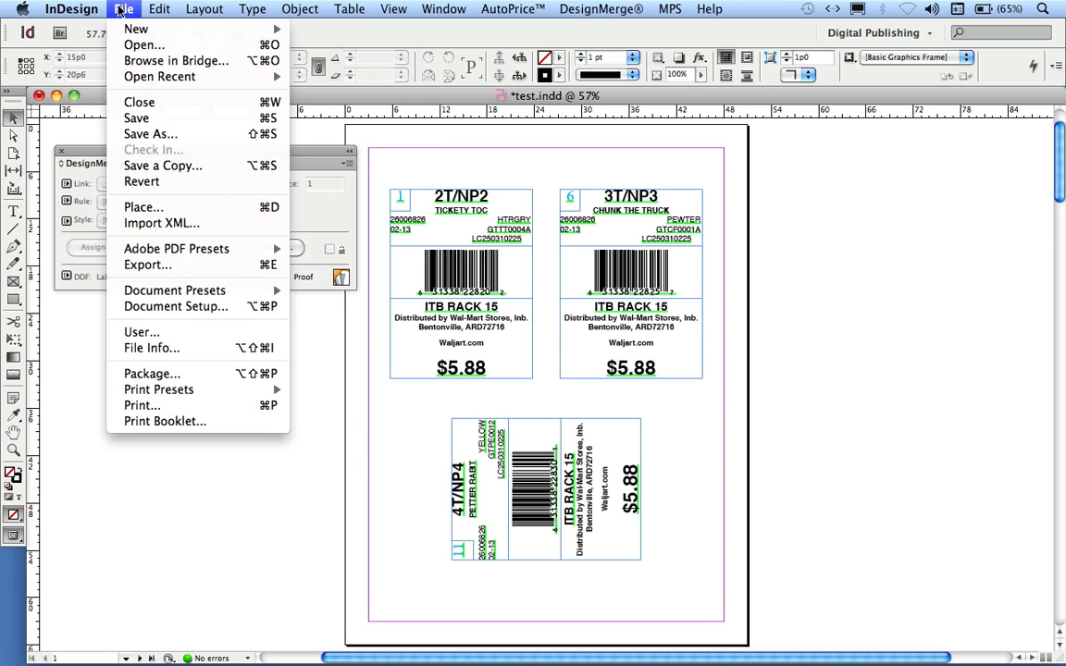
left_click(141, 169)
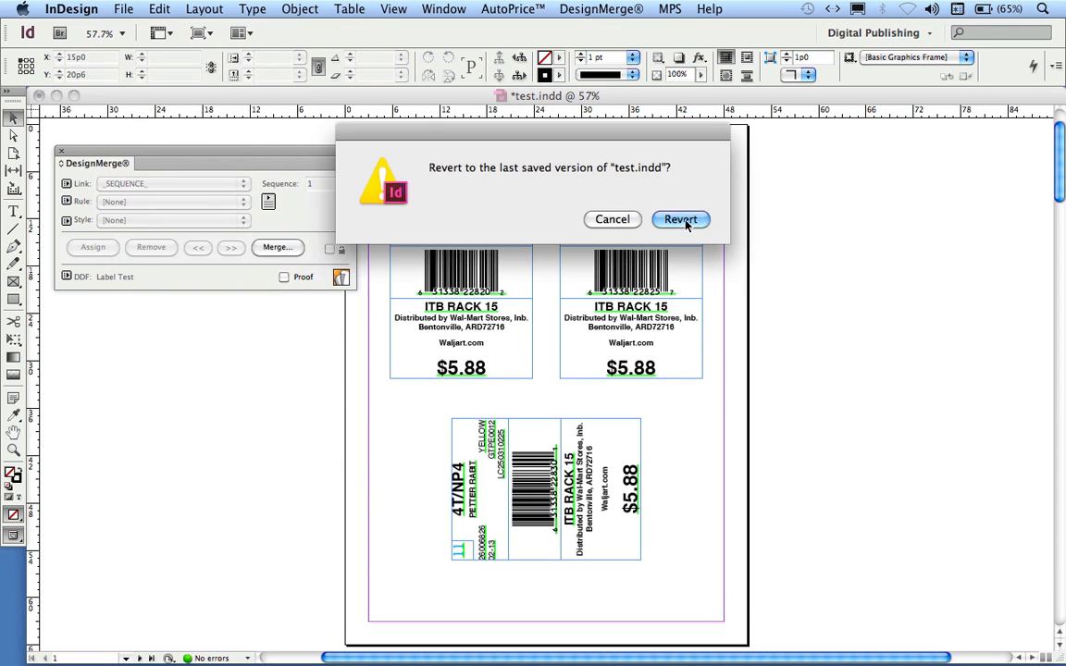
left_click(682, 221)
Set the merge results to PDF print output and start the Cut & Stack merge for all records
left_click(277, 247)
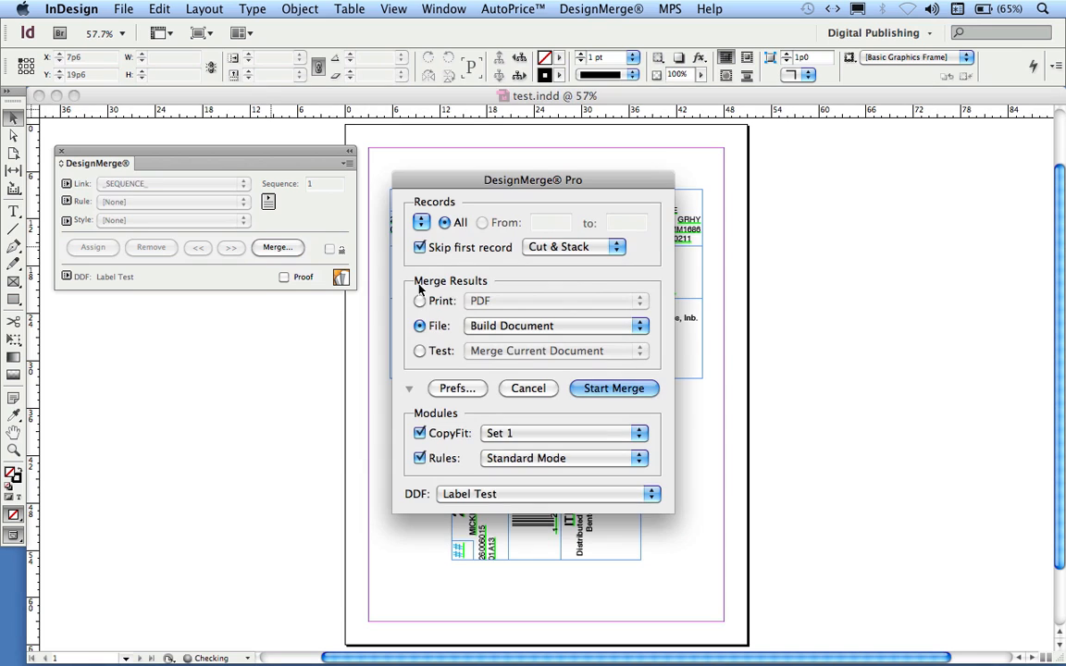
left_click(420, 301)
left_click(506, 300)
left_click(507, 300)
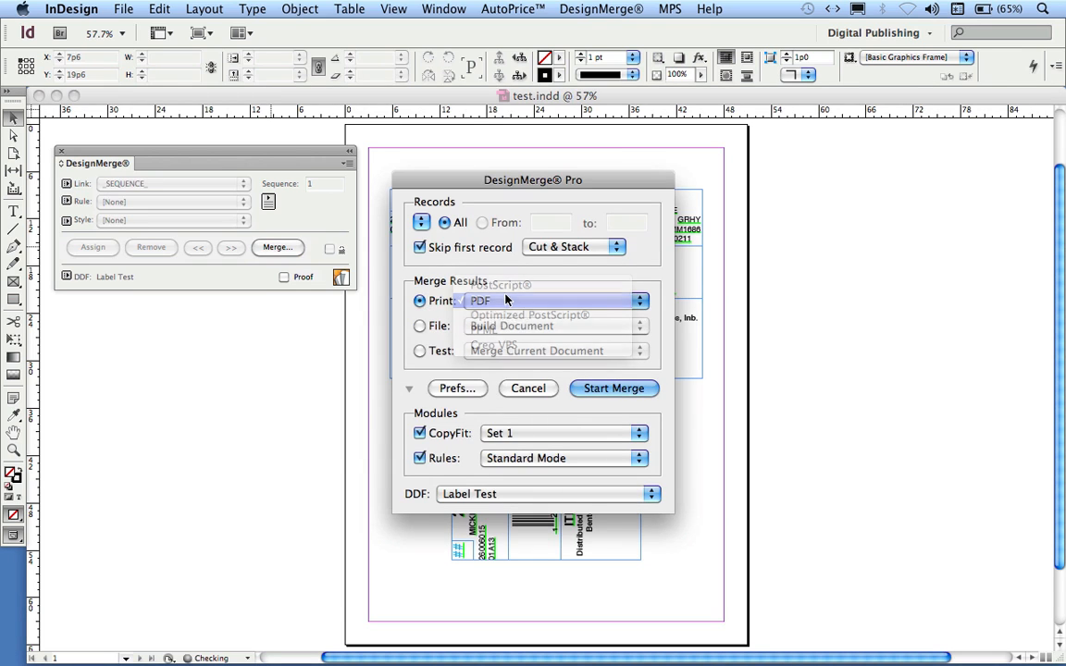
left_click(616, 387)
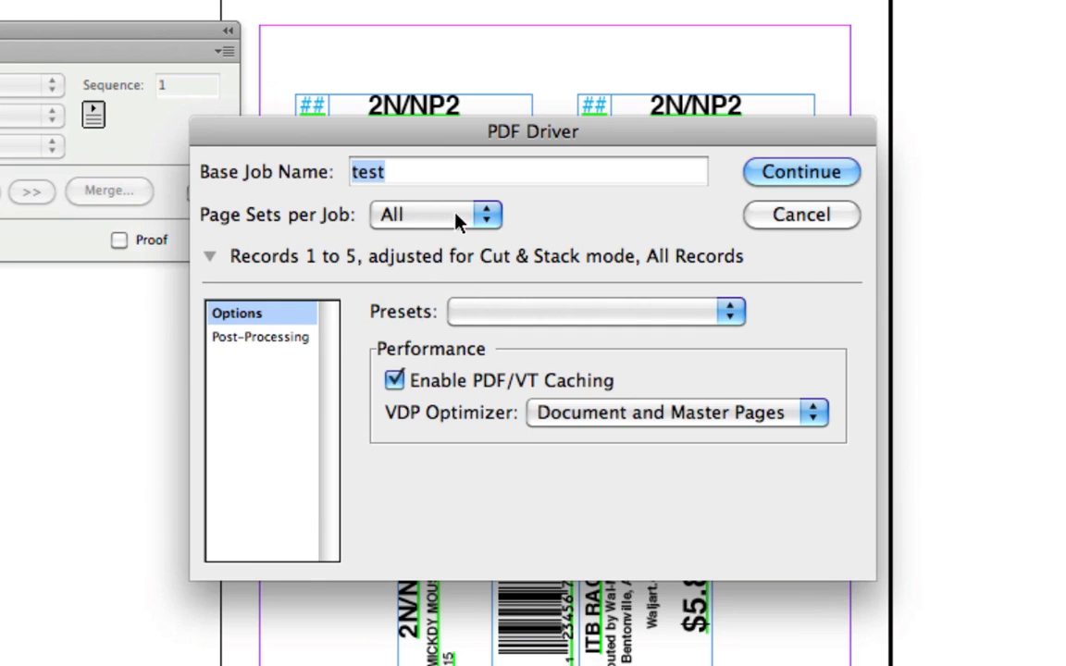
Specify 100 page sets per job for the PDF output, and cancel the PDF Driver setup
left_click(456, 220)
left_click(452, 246)
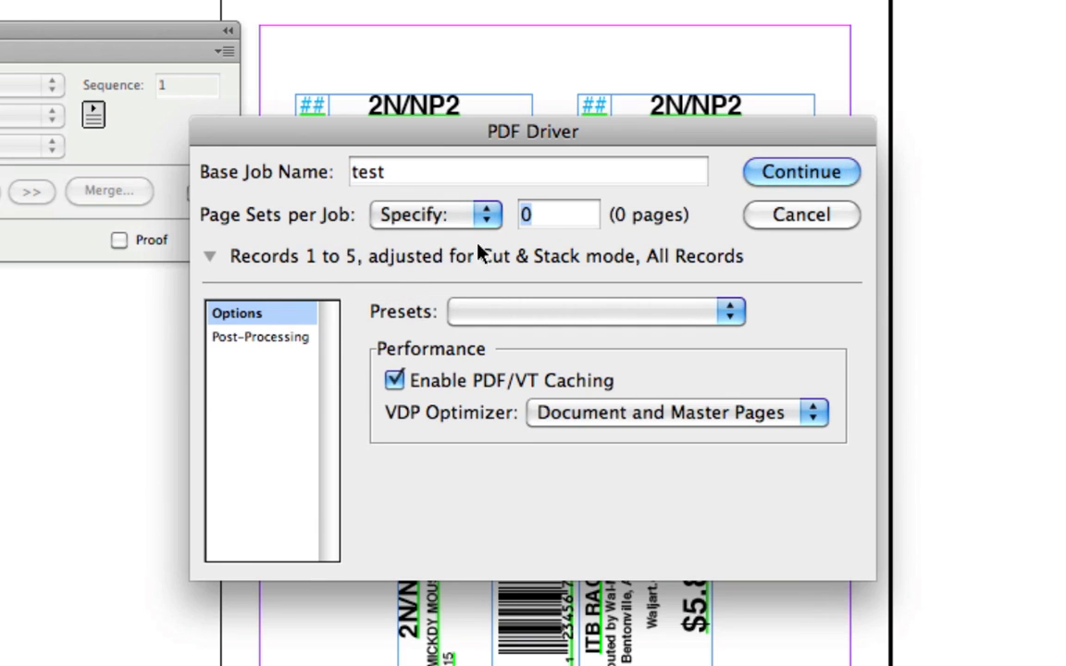
type("100")
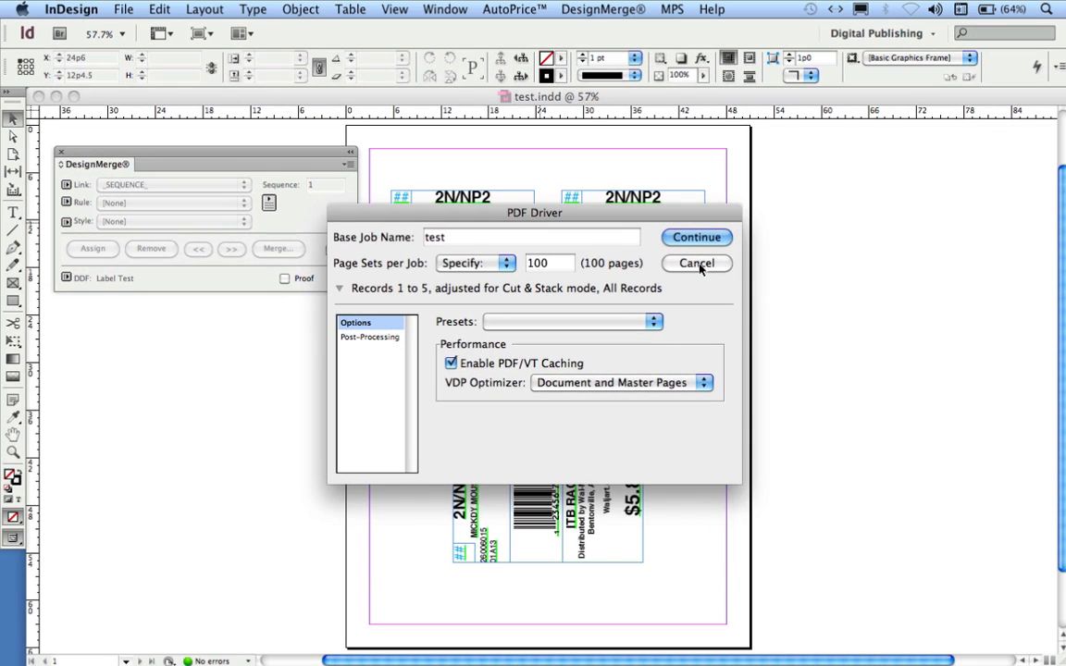
left_click(699, 265)
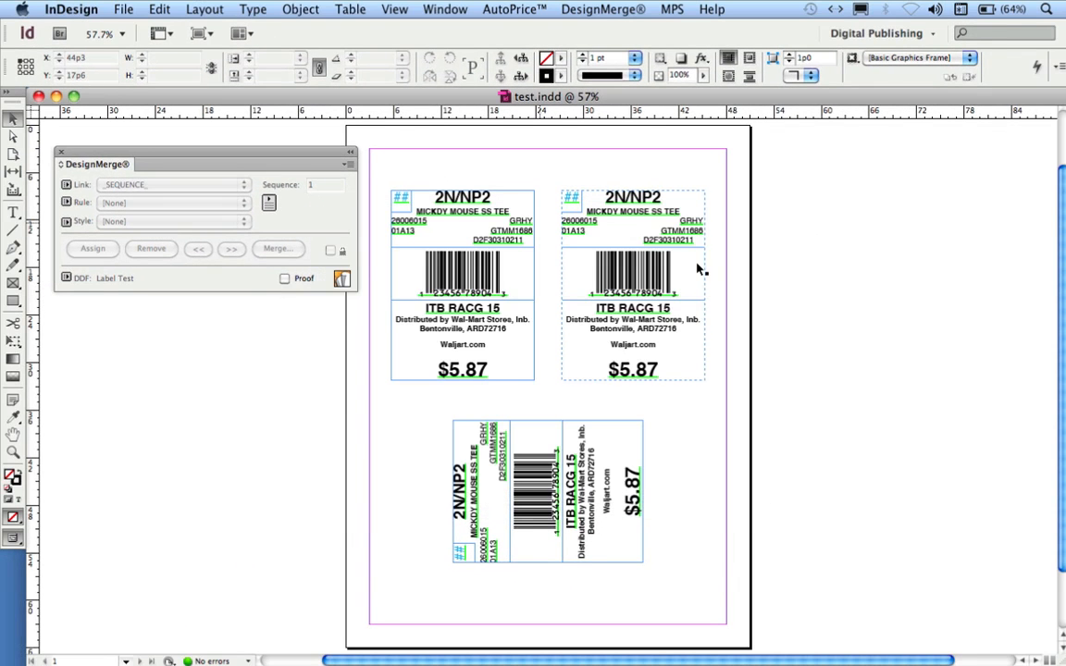